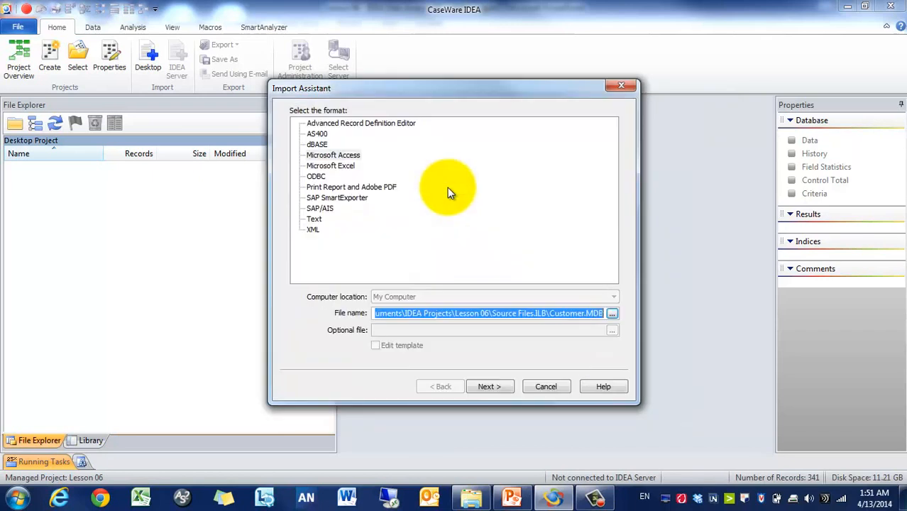
Step: Import the Customer Access table with Scan all, producing Customer-Database1 with 341 records
click(489, 386)
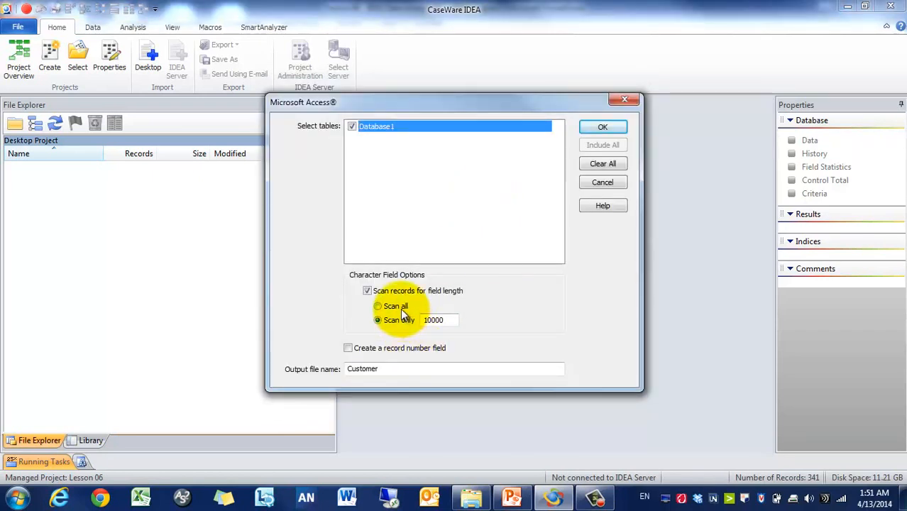
click(399, 307)
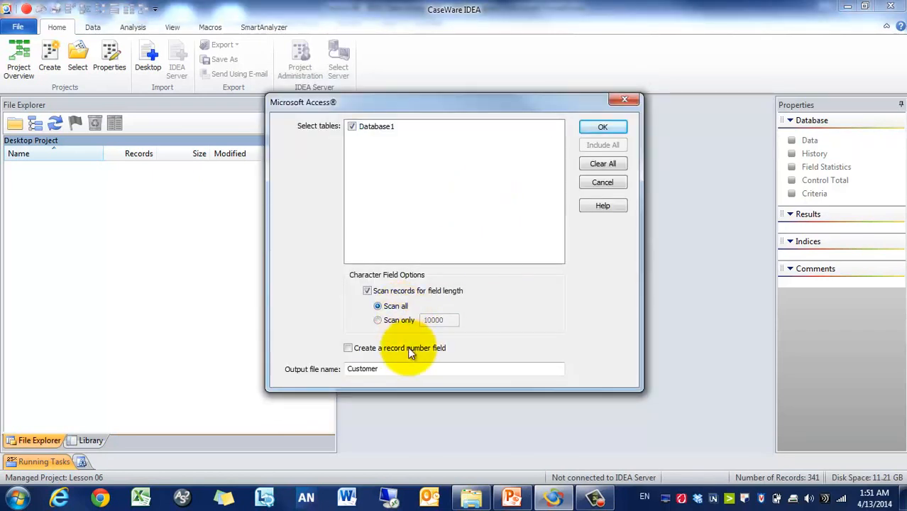
click(601, 126)
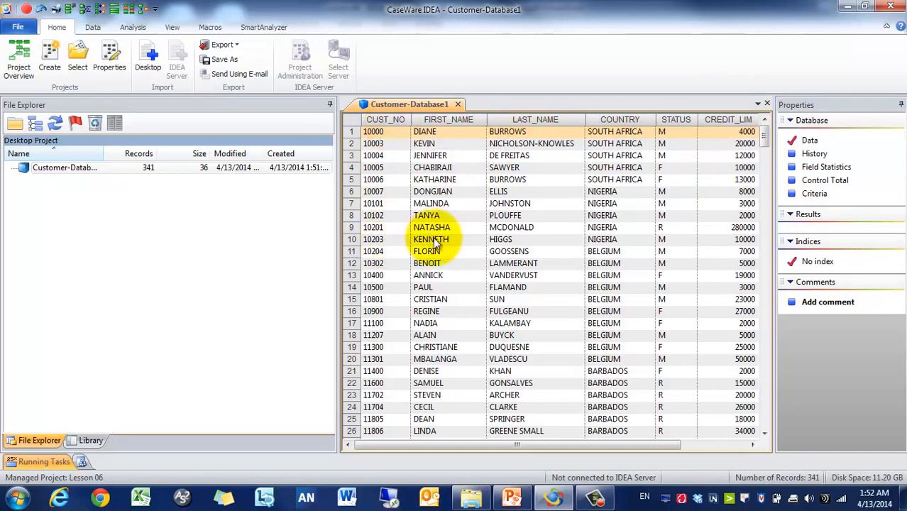
Step: Open the Append Field dialog from the Data tab and move it to the screen centre
click(131, 26)
click(90, 26)
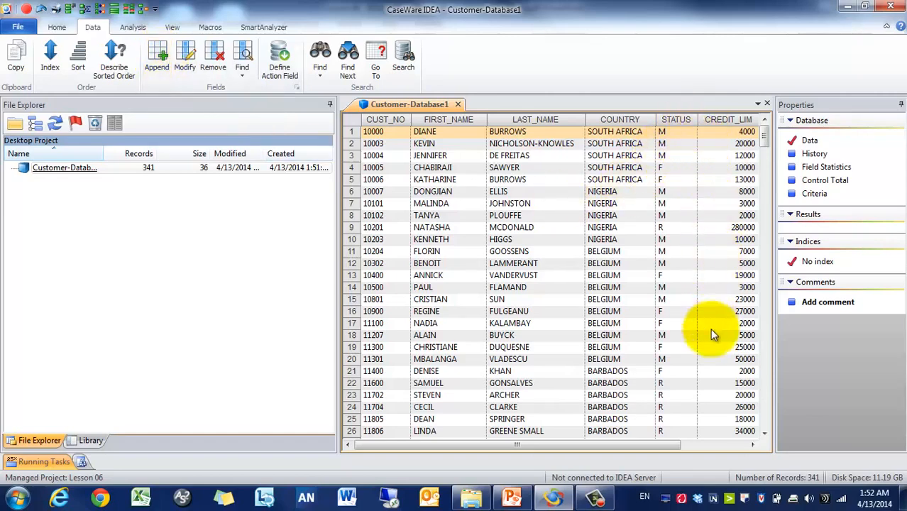
click(162, 67)
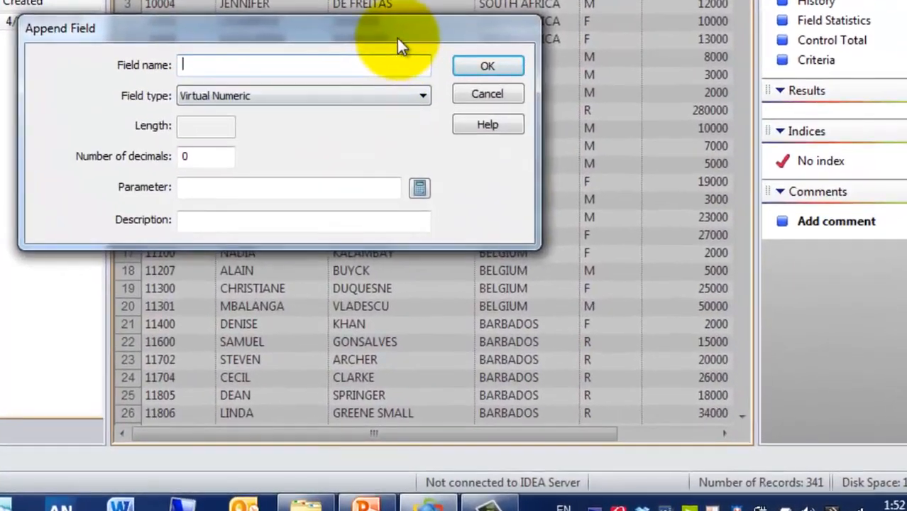
drag(397, 44, 618, 20)
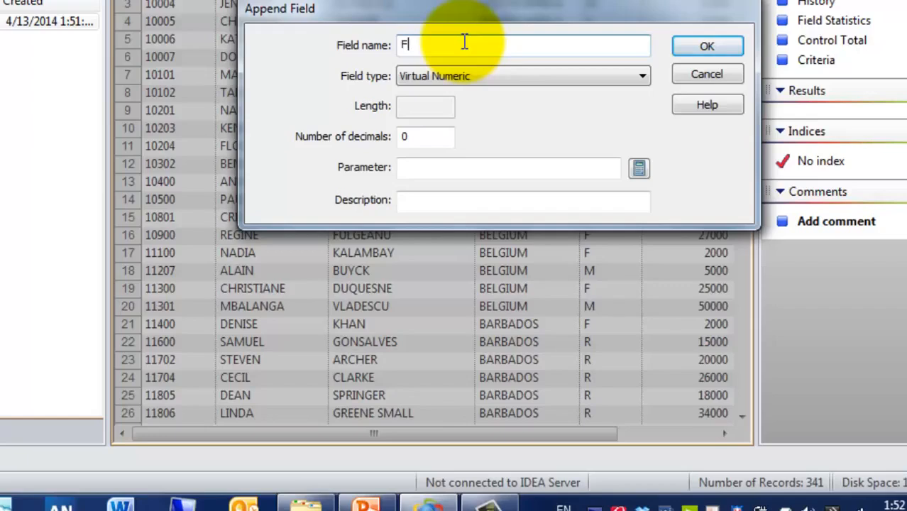
Step: Name the new field FIRST_CUSTOMER, make it Boolean, and bring up the Equation Editor
text(IRST CUSTOMER)
click(480, 77)
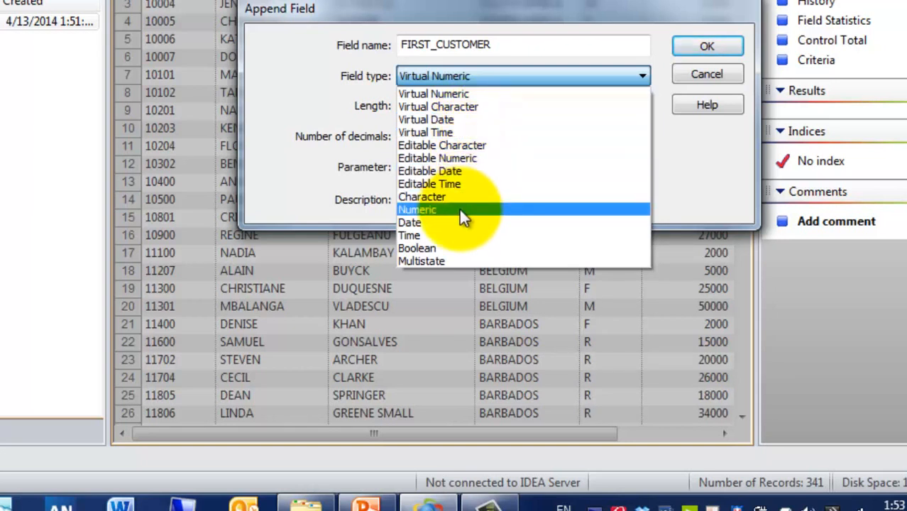
click(442, 247)
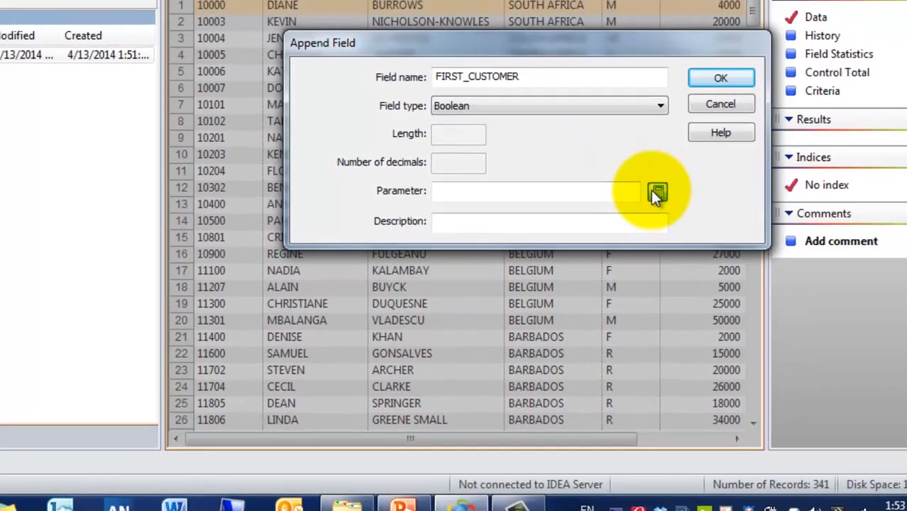
click(656, 194)
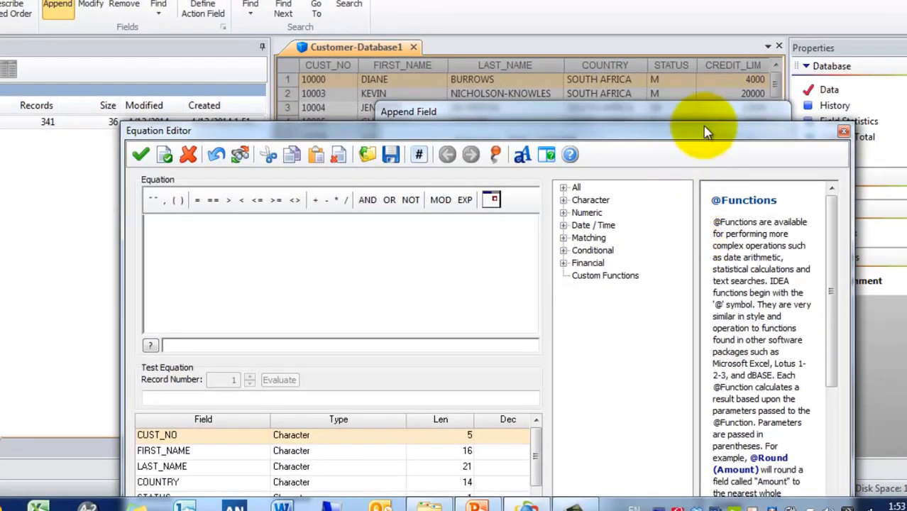
drag(708, 144, 730, 14)
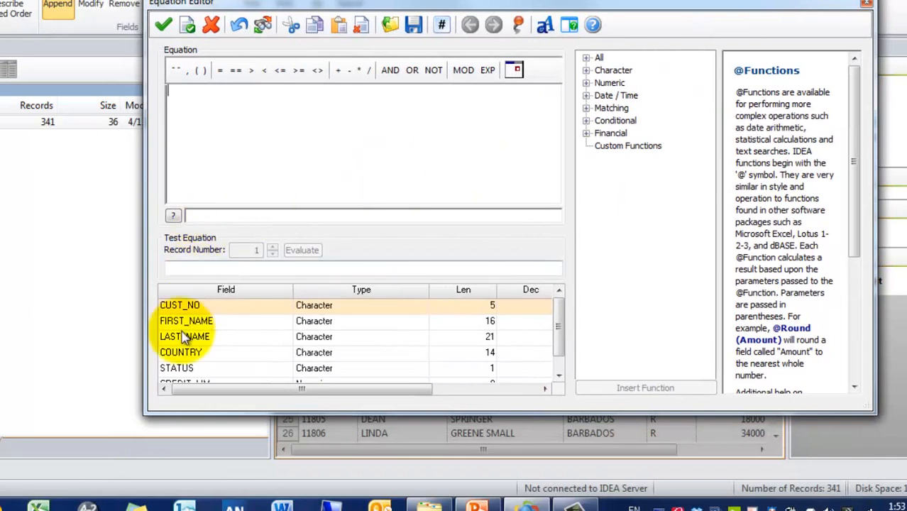
click(586, 71)
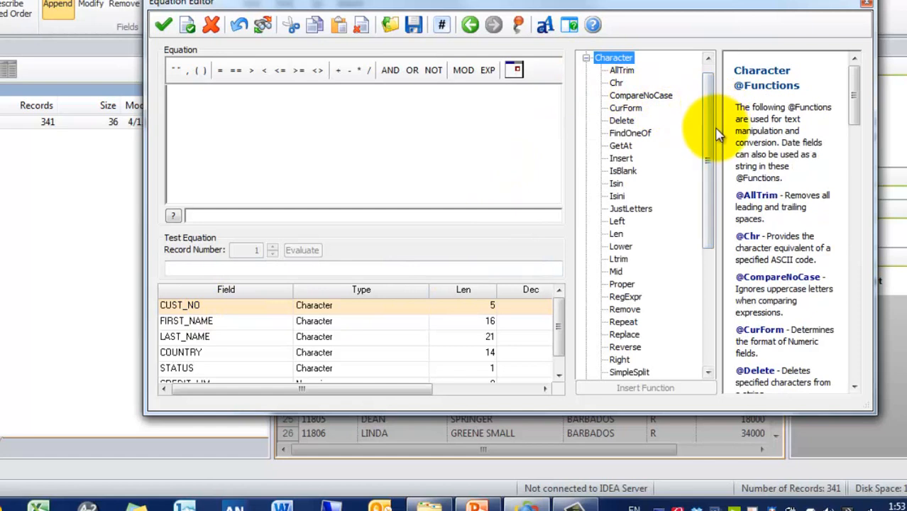
double_click(618, 222)
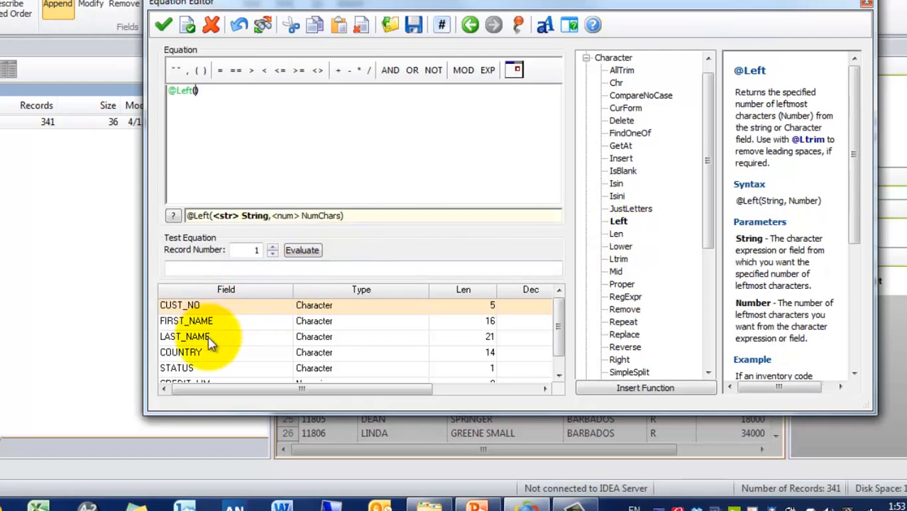
double_click(211, 308)
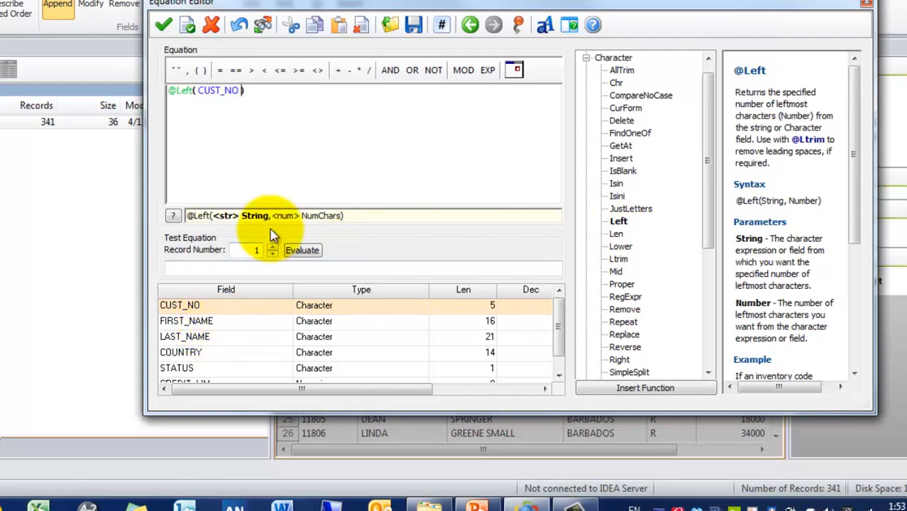
text(,)
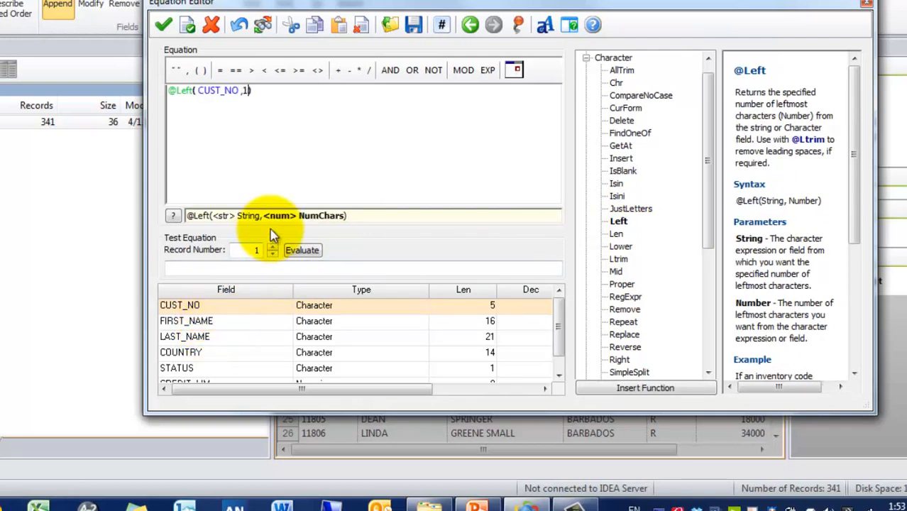
text(1)
key(Right)
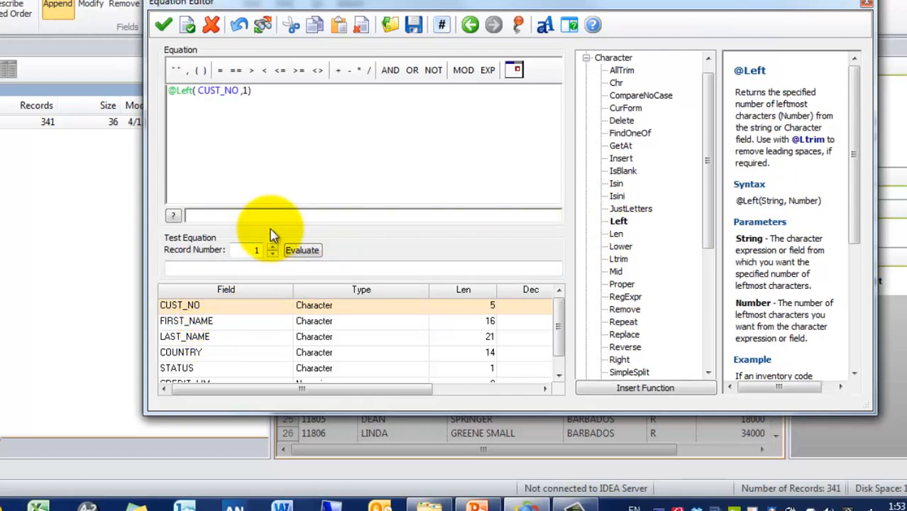
click(235, 70)
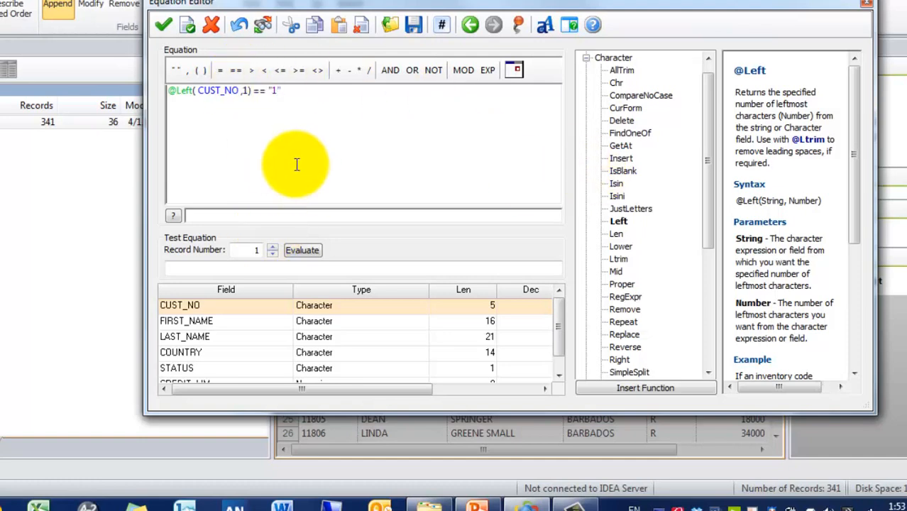
click(163, 31)
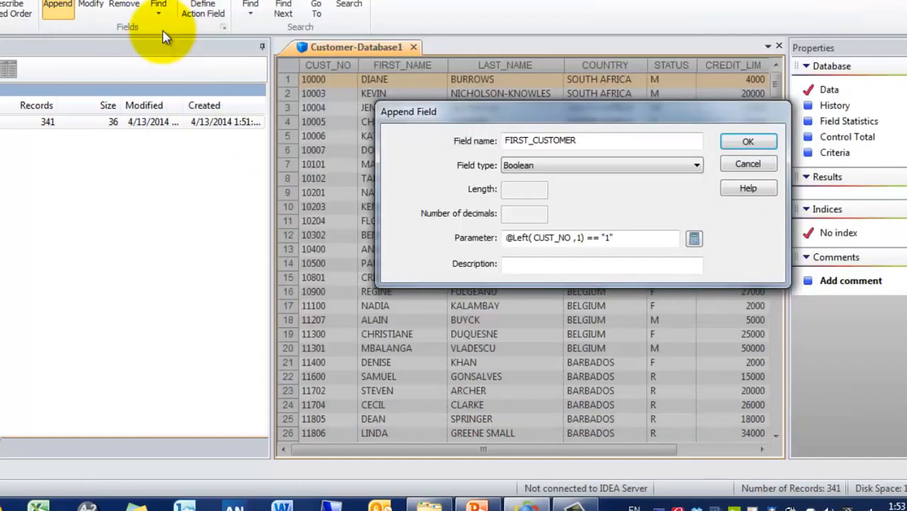
click(595, 262)
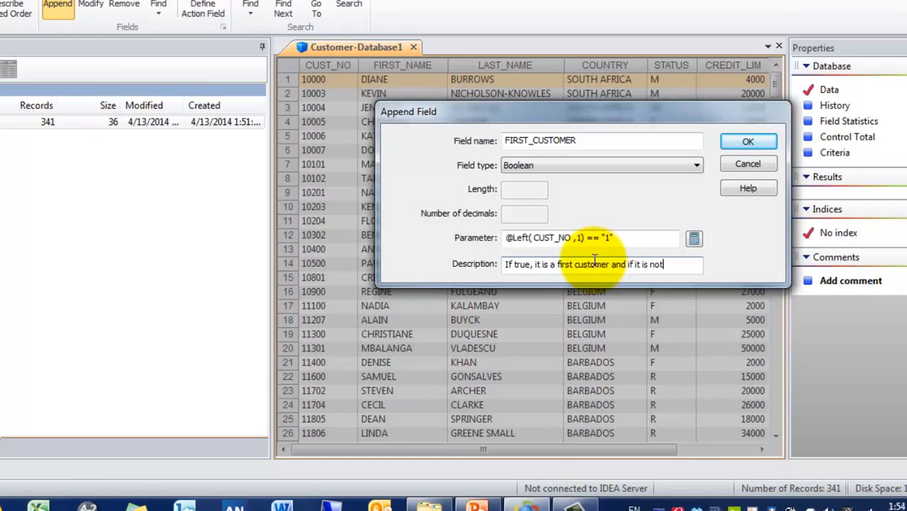
text(n not a)
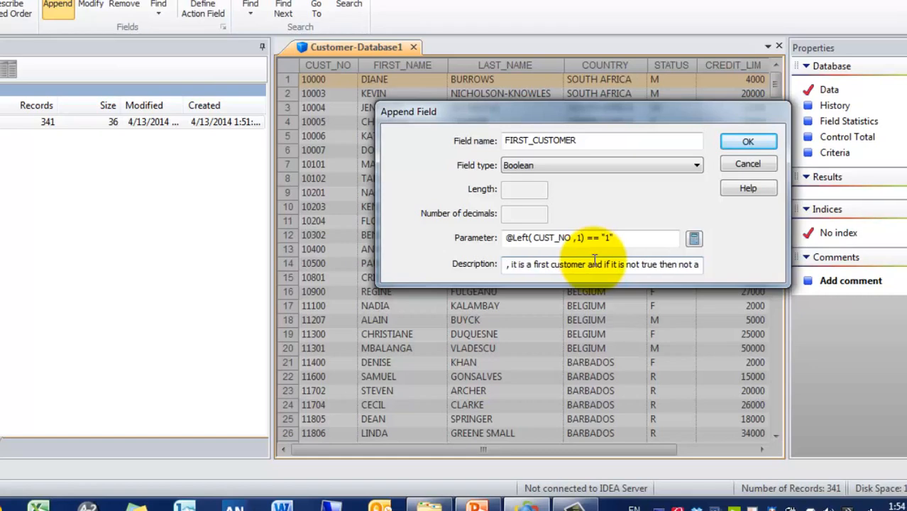
text( first customer)
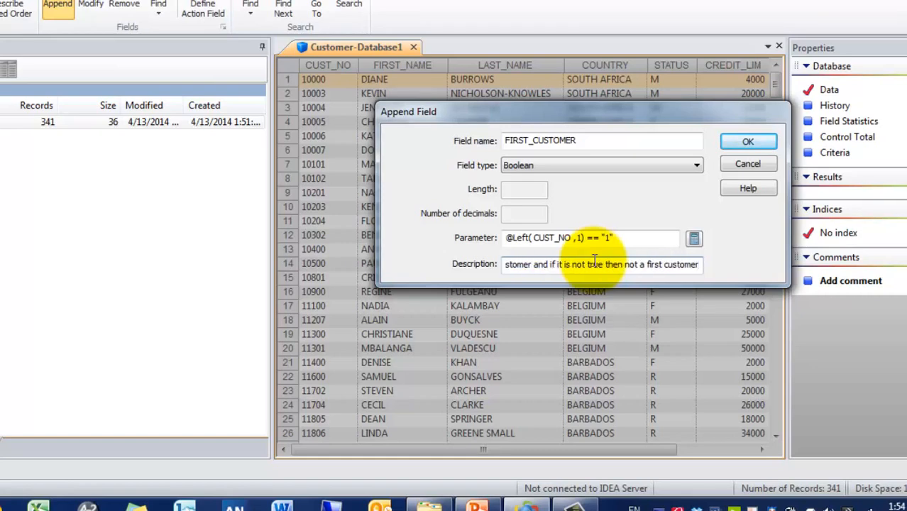
click(748, 141)
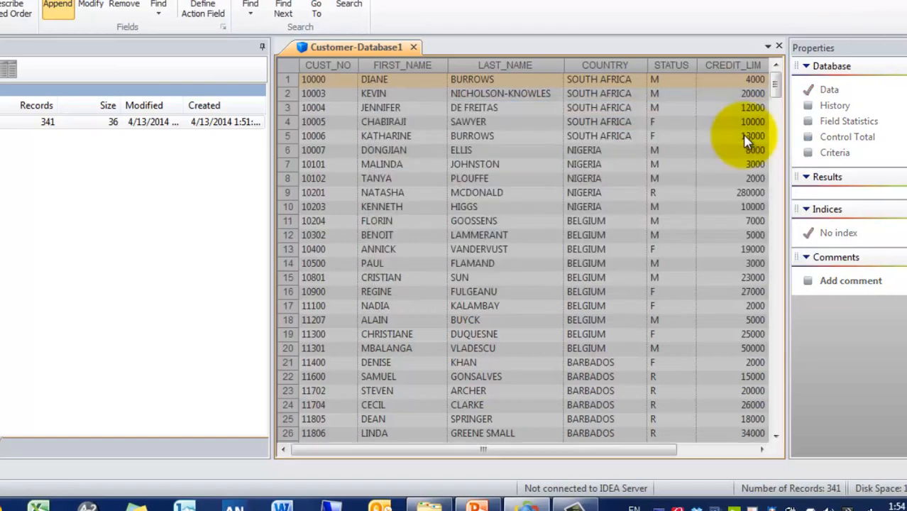
click(659, 450)
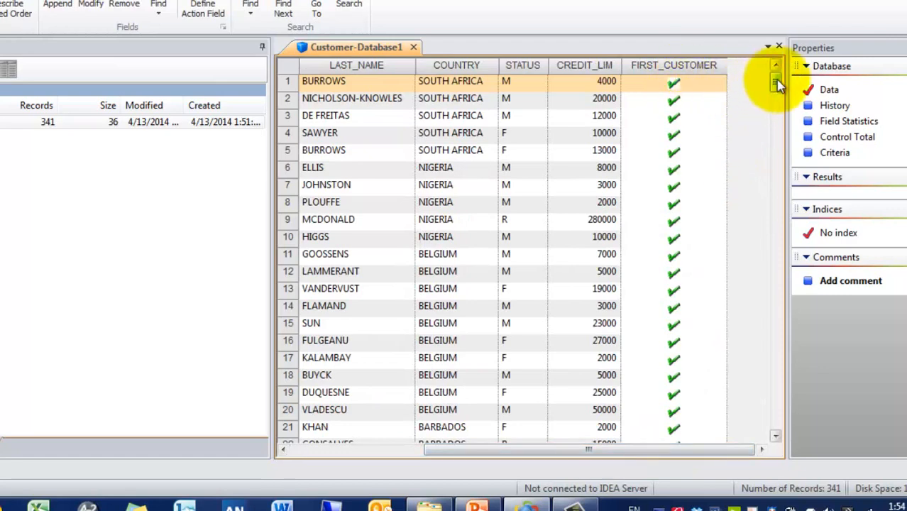
drag(777, 84, 778, 111)
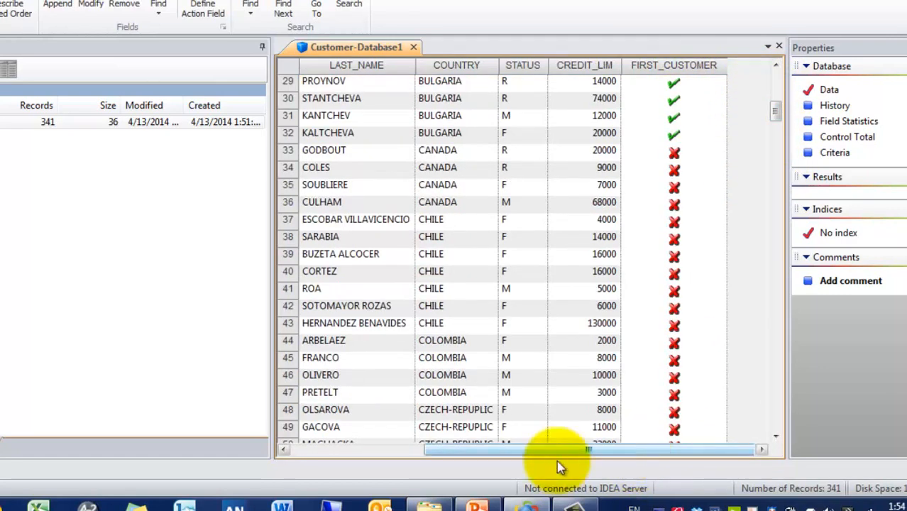
drag(557, 465, 486, 469)
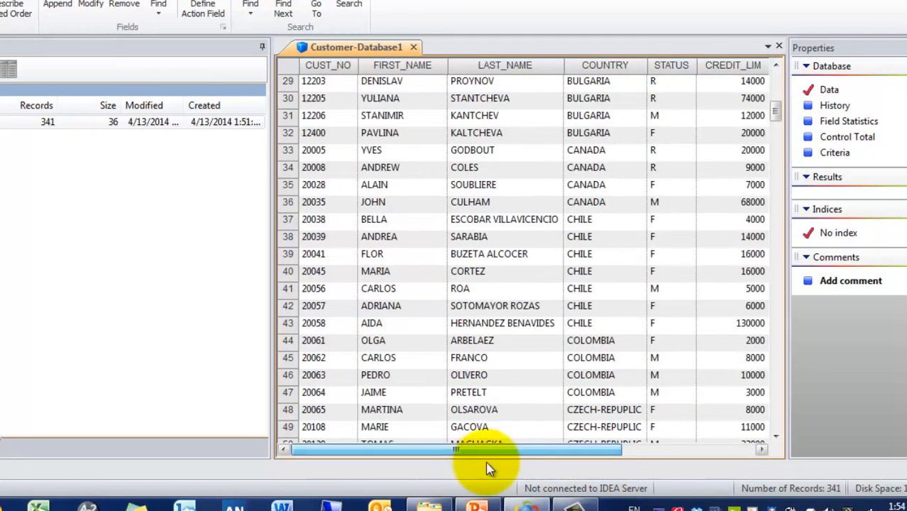
click(350, 156)
click(744, 450)
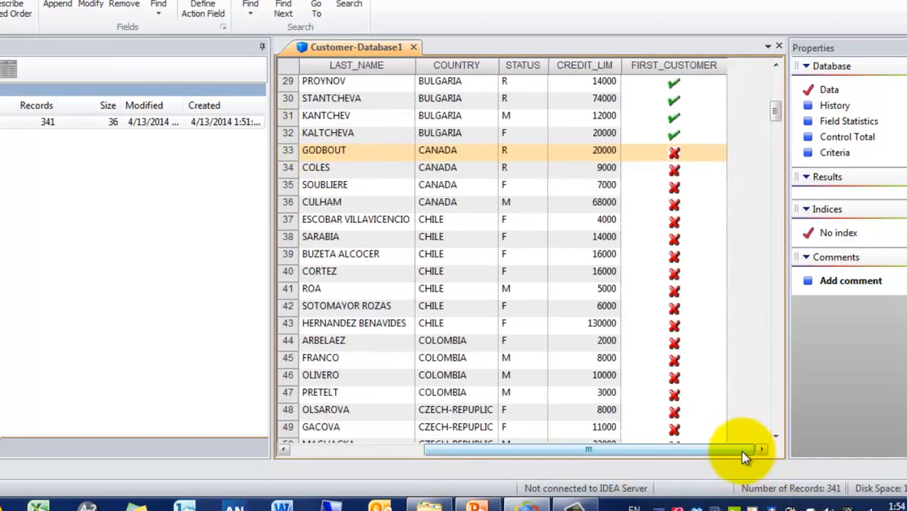
drag(743, 450, 476, 493)
click(686, 449)
drag(686, 449, 149, 182)
click(358, 430)
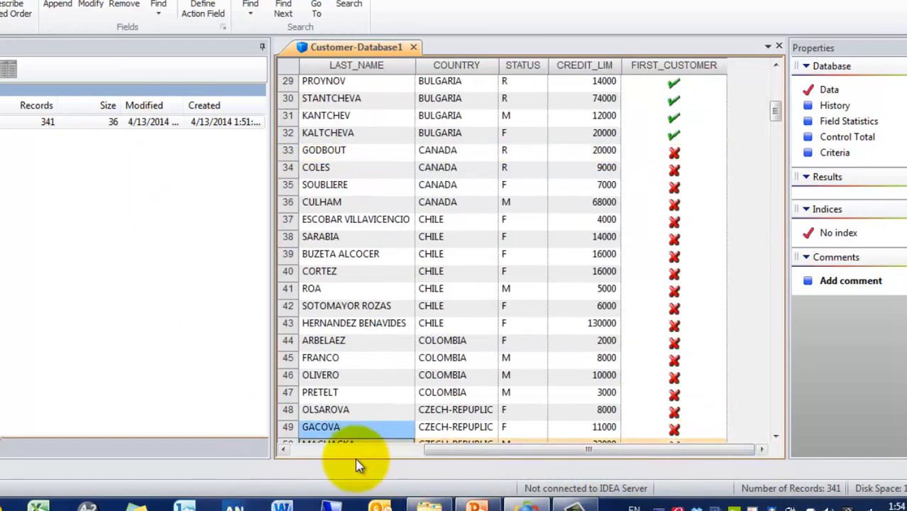
click(358, 451)
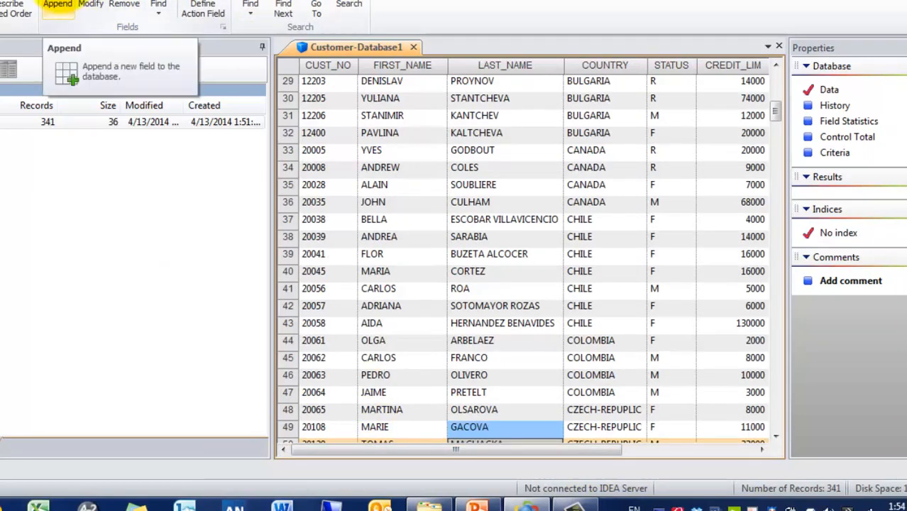
Step: Start a new Numeric field named EXPECTED_SALES
click(58, 6)
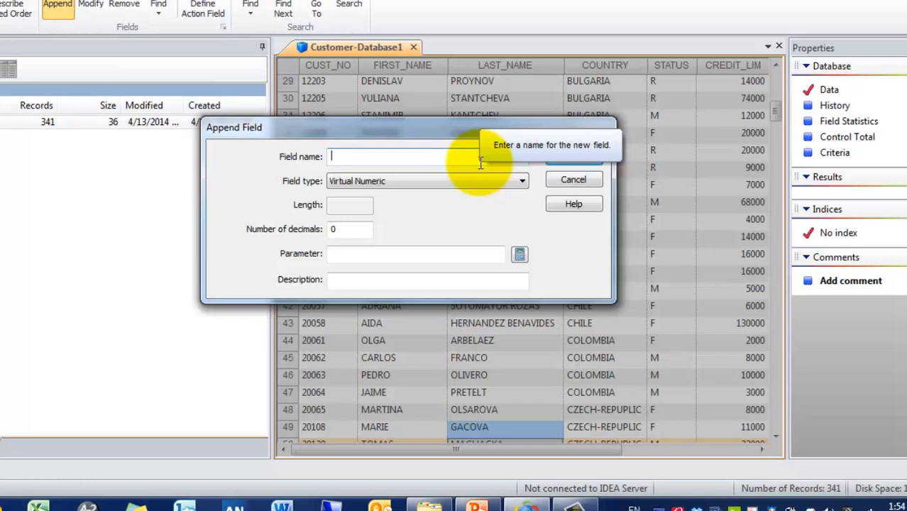
text(EXPECTED SALES)
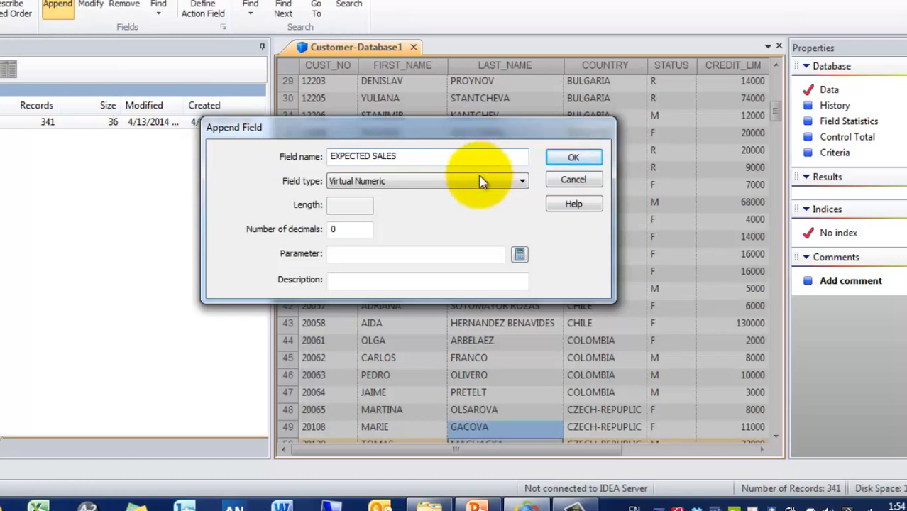
click(476, 178)
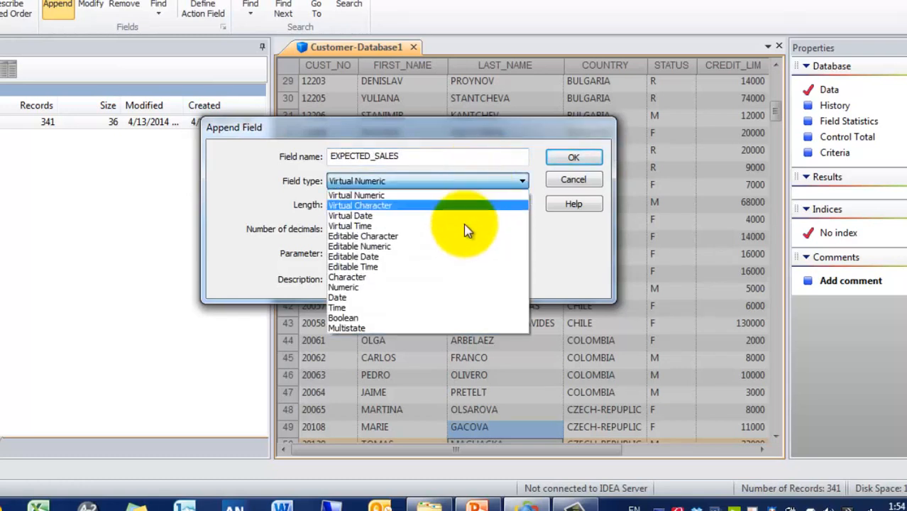
click(435, 288)
Step: Set the EXPECTED_SALES equation to CREDIT_LIM *0.15 and validate it
click(518, 251)
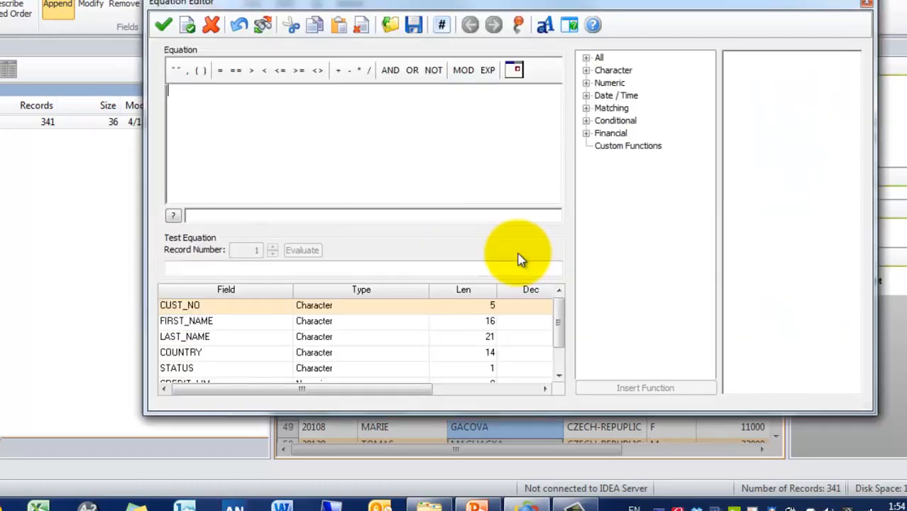
click(279, 369)
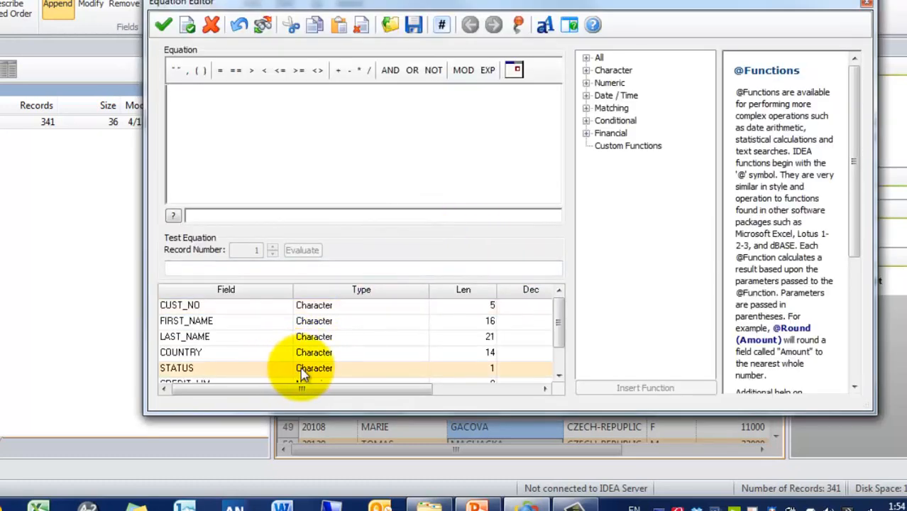
click(558, 361)
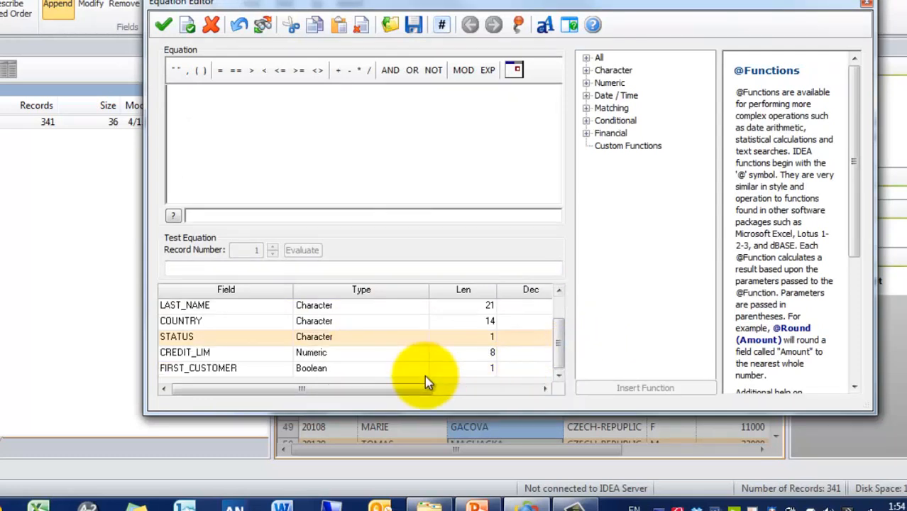
double_click(334, 354)
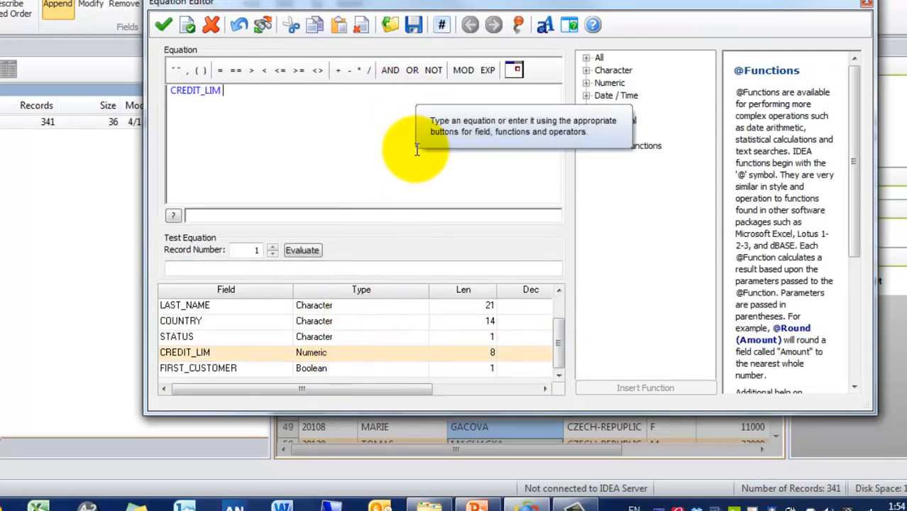
text(*)
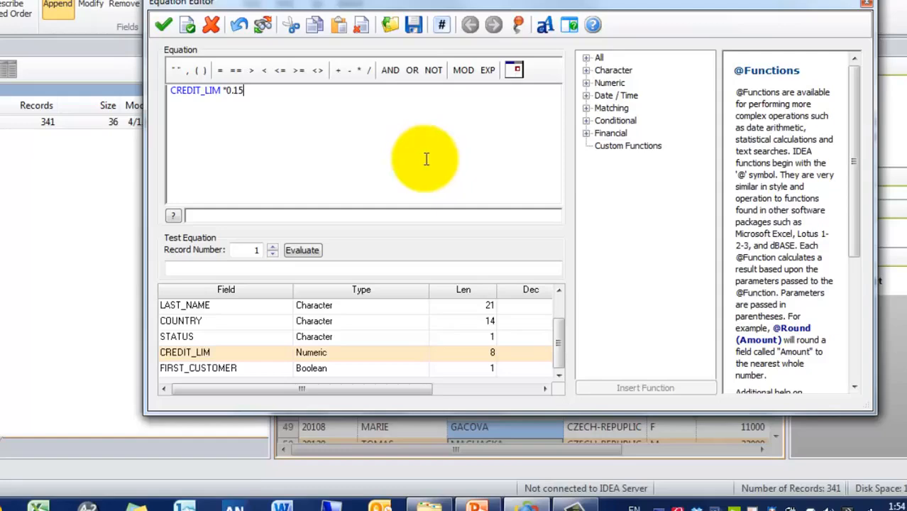
click(163, 25)
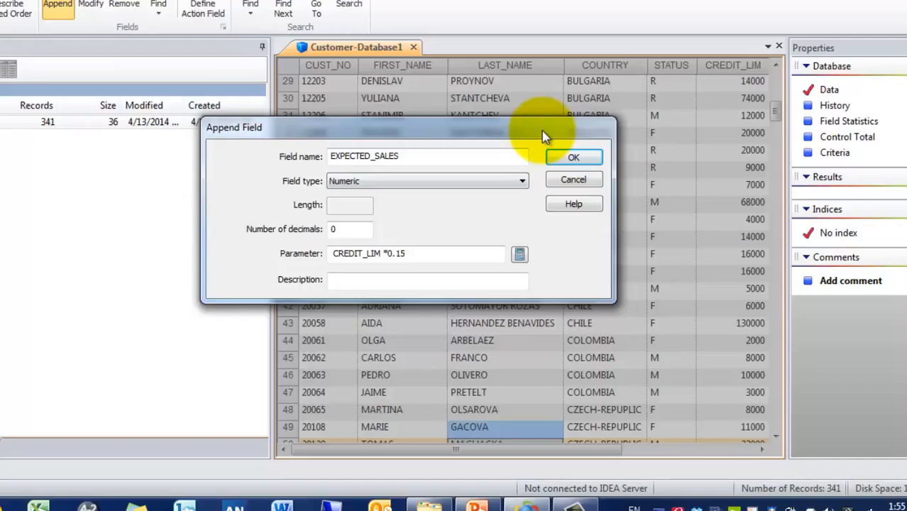
Step: Append EXPECTED_SALES and verify row 29: credit limit 14000 gives expected sales 2100
click(571, 159)
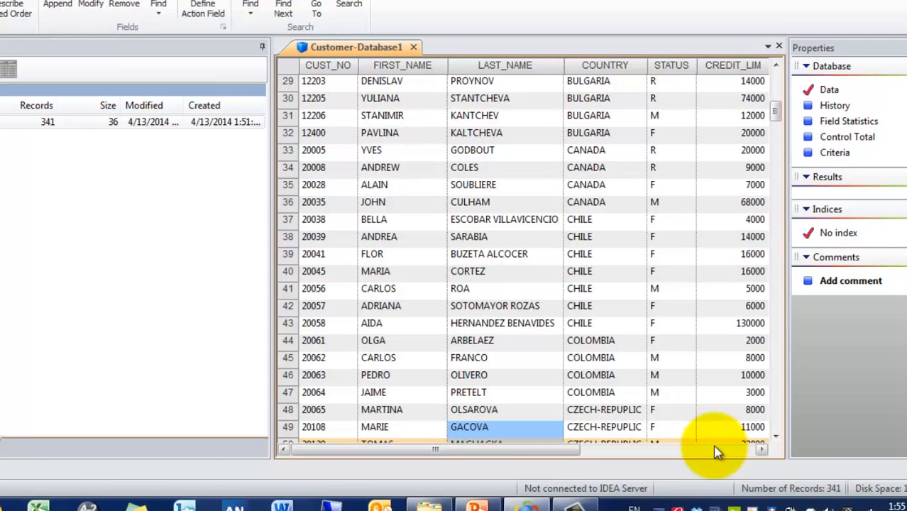
click(715, 452)
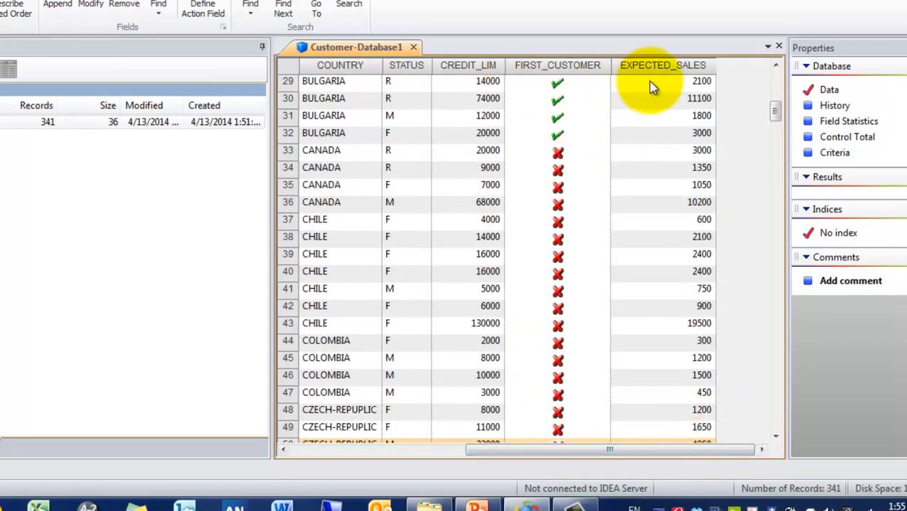
click(701, 81)
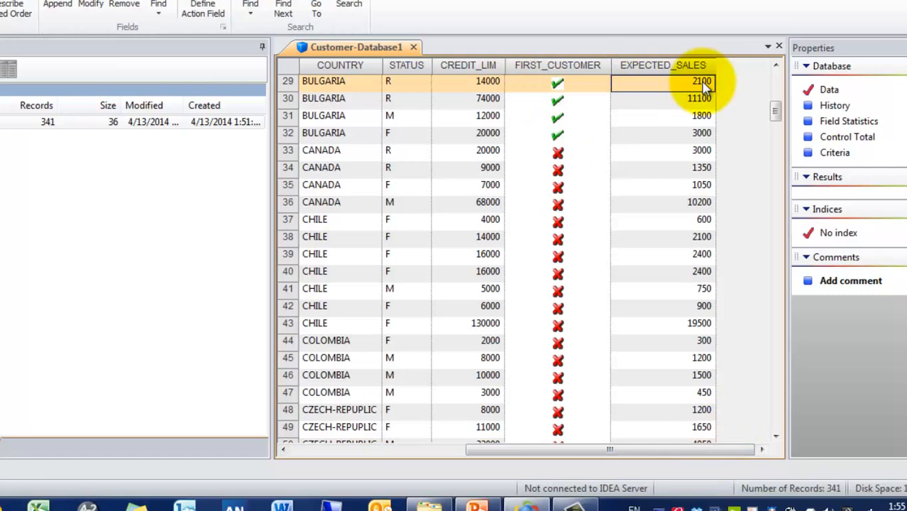
click(469, 87)
click(666, 81)
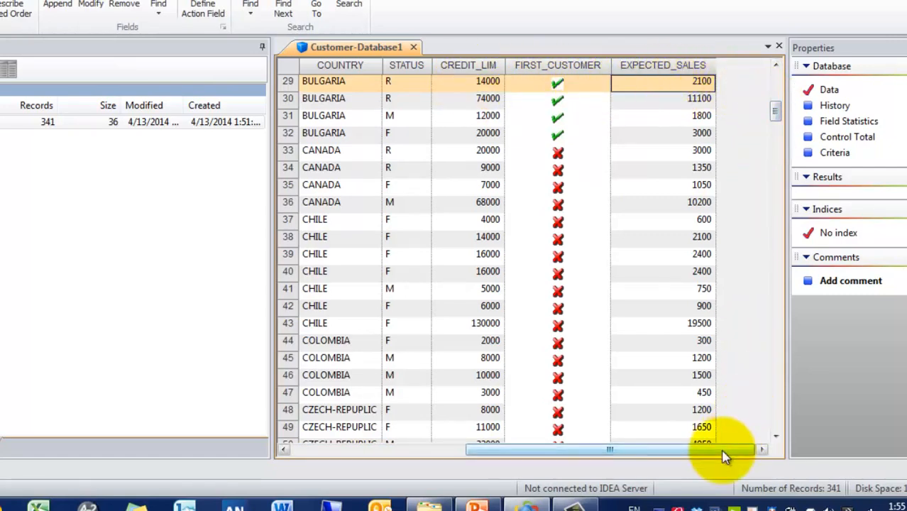
drag(722, 449, 530, 453)
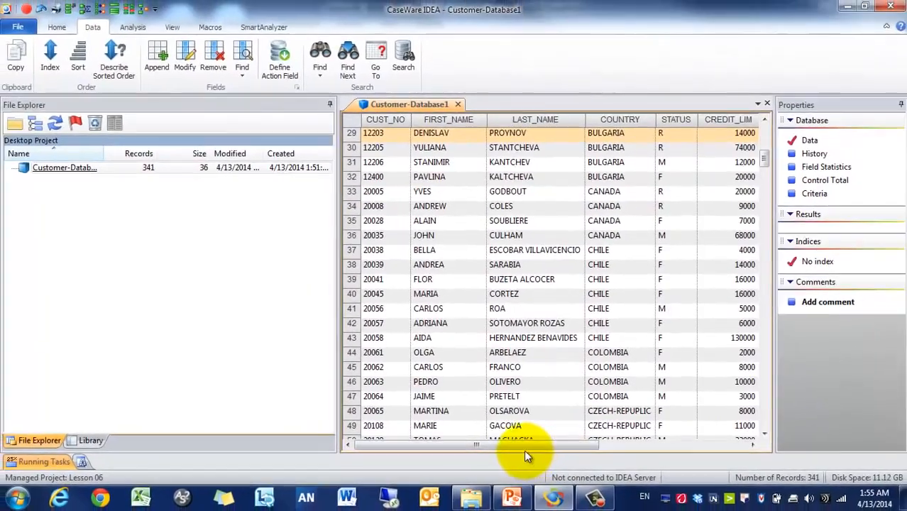
click(170, 59)
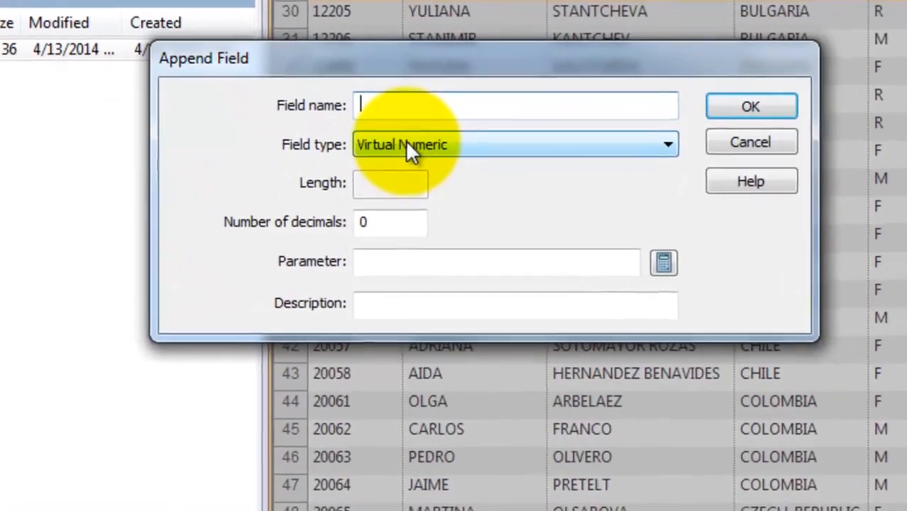
click(413, 214)
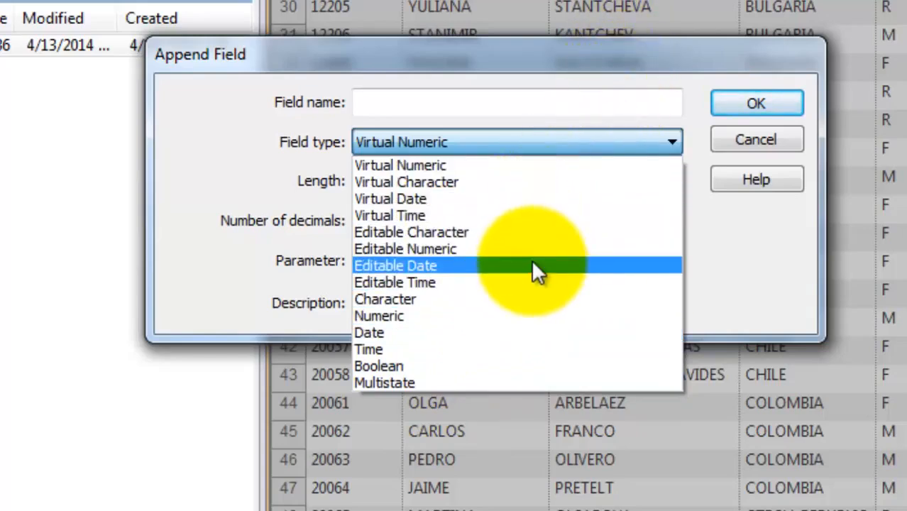
click(744, 260)
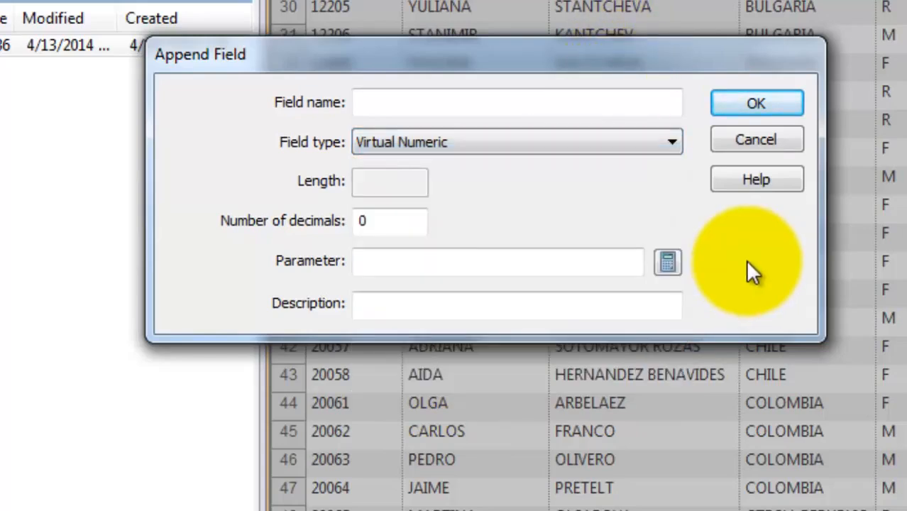
double_click(401, 229)
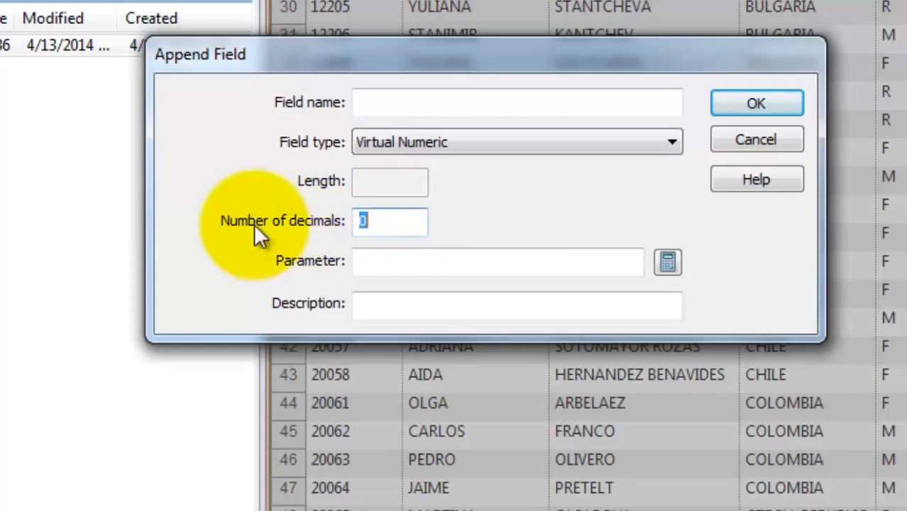
click(432, 153)
click(424, 181)
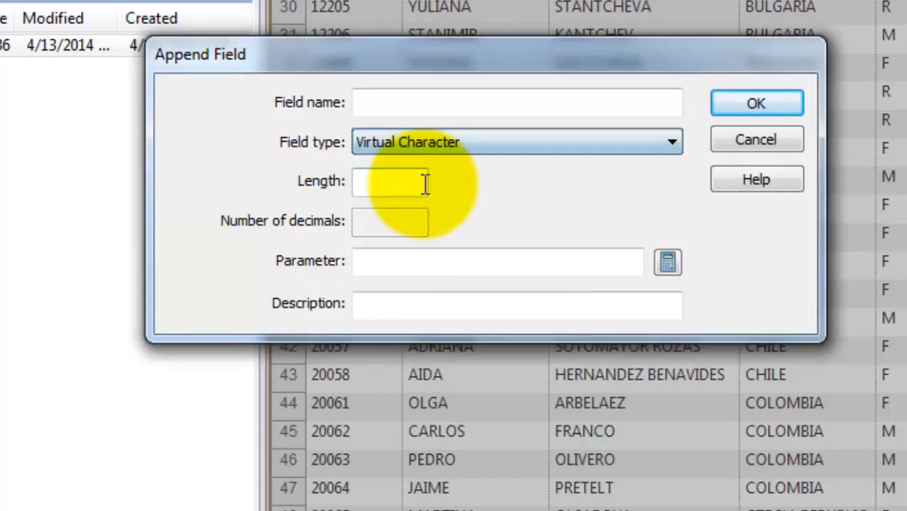
click(423, 183)
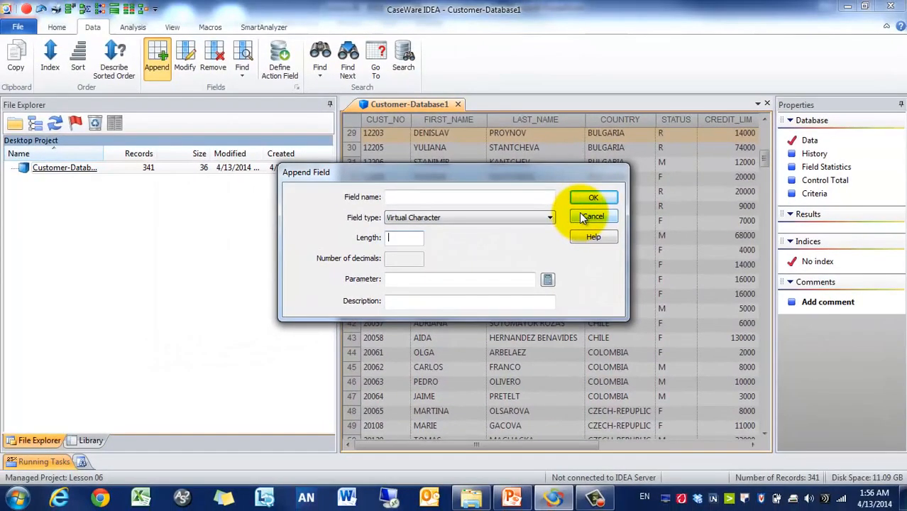
click(685, 155)
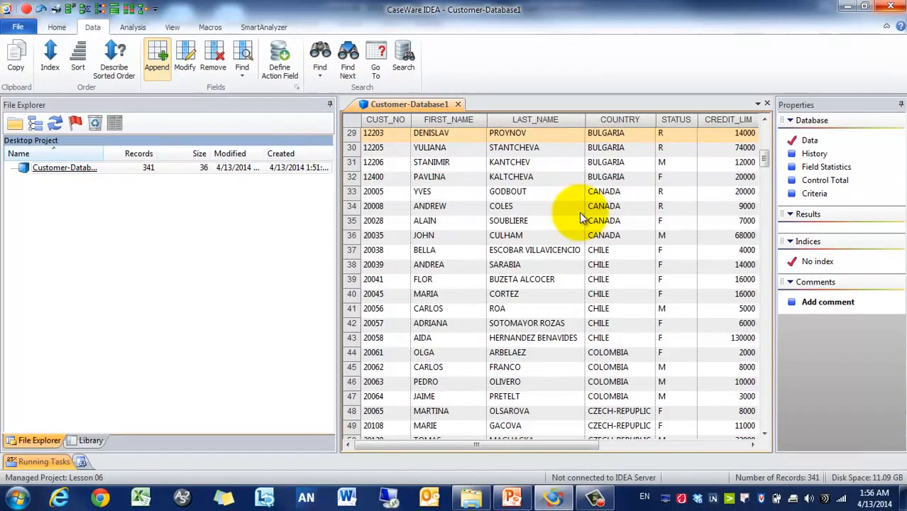
Step: Inspect CUST_NO's properties in Modify Field, then close without changes
click(190, 67)
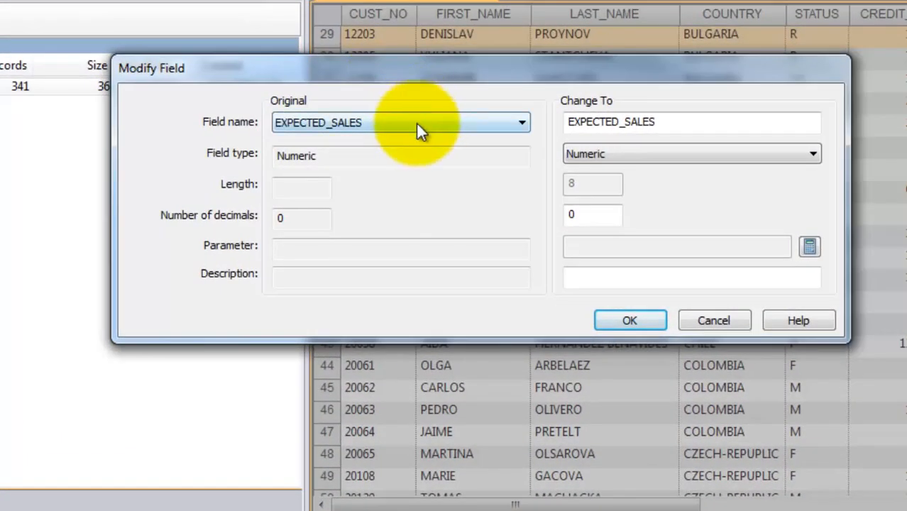
click(416, 127)
click(395, 137)
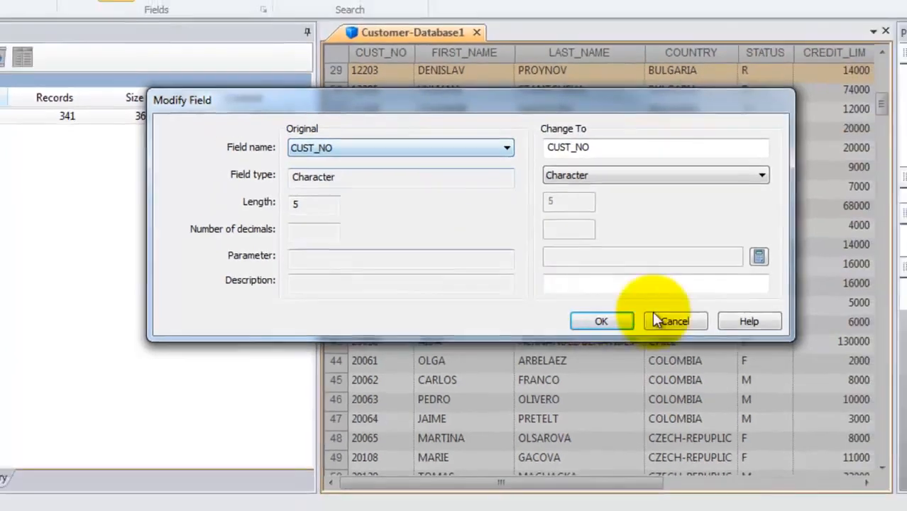
click(695, 320)
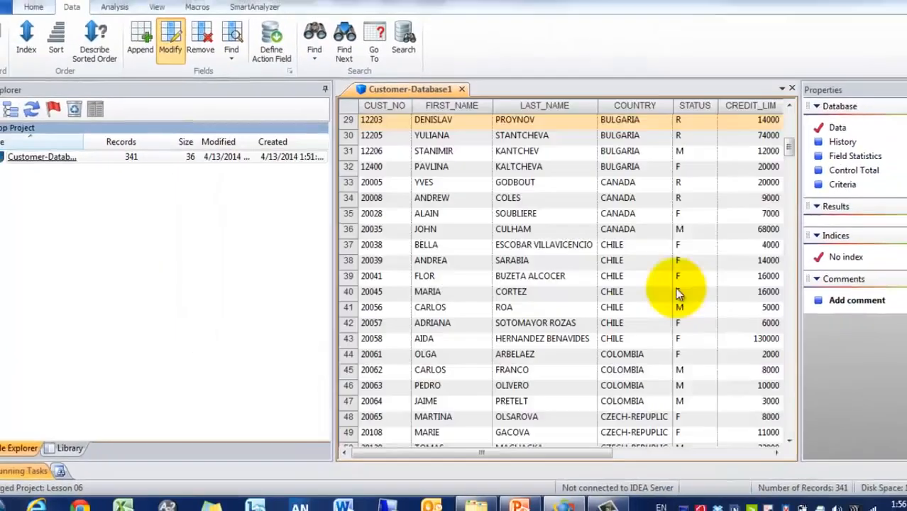
Step: Create field statistics, review FIRST_CUSTOMER and EXPECTED_SALES, then return to the records grid
click(855, 156)
click(511, 279)
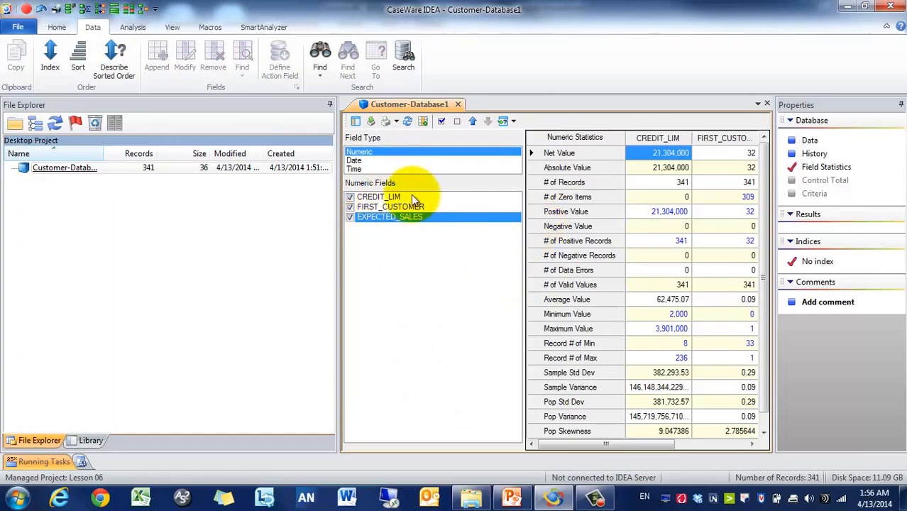
click(404, 207)
click(402, 216)
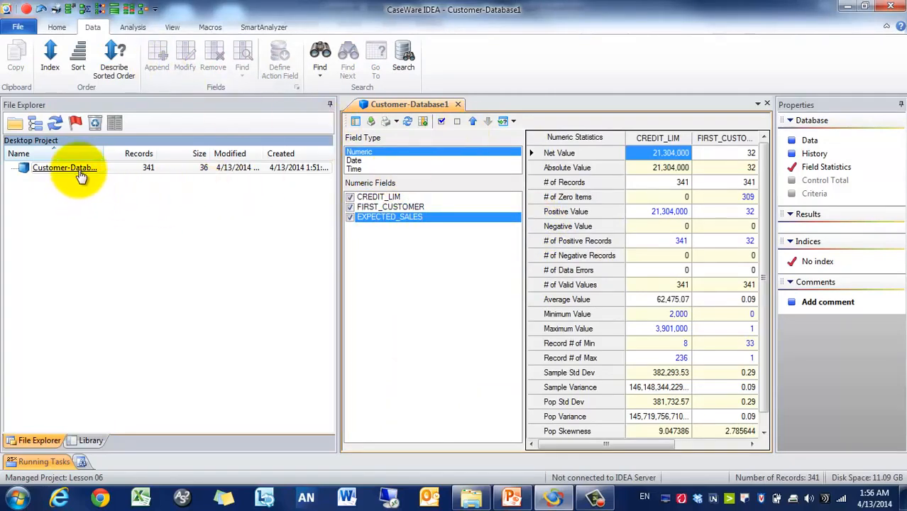
click(809, 141)
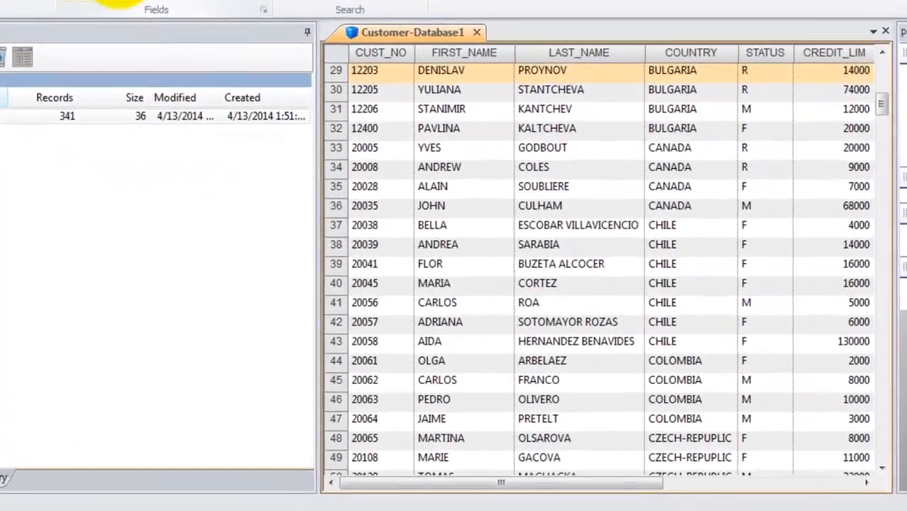
Step: Change the CUST_NO field type from Character to Numeric and confirm
click(185, 57)
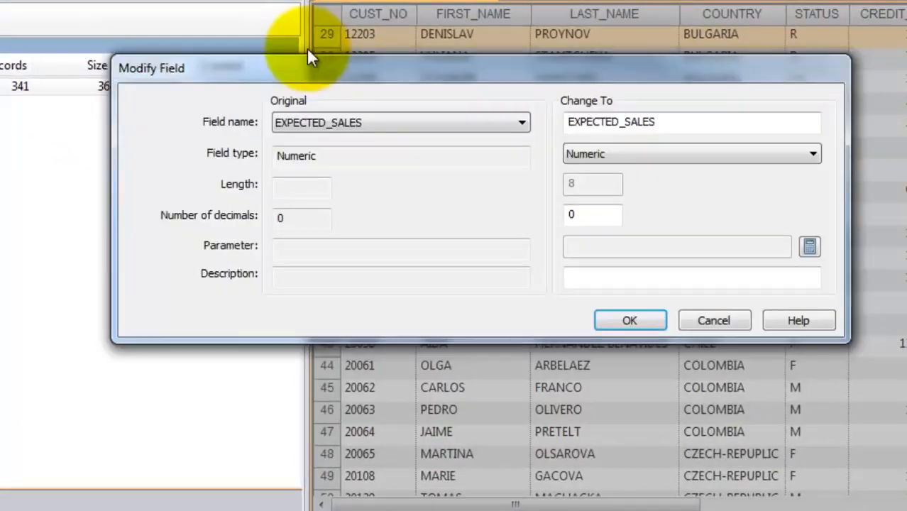
click(342, 120)
click(342, 138)
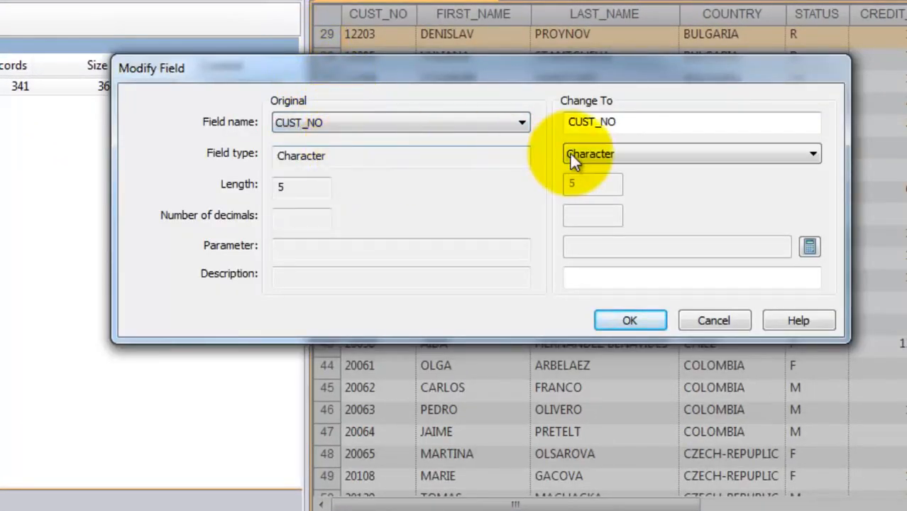
click(689, 154)
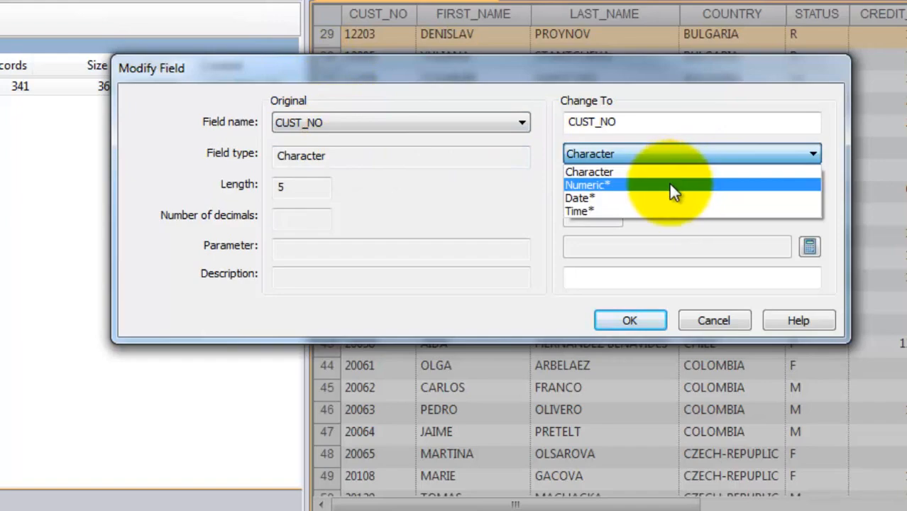
click(669, 184)
click(622, 318)
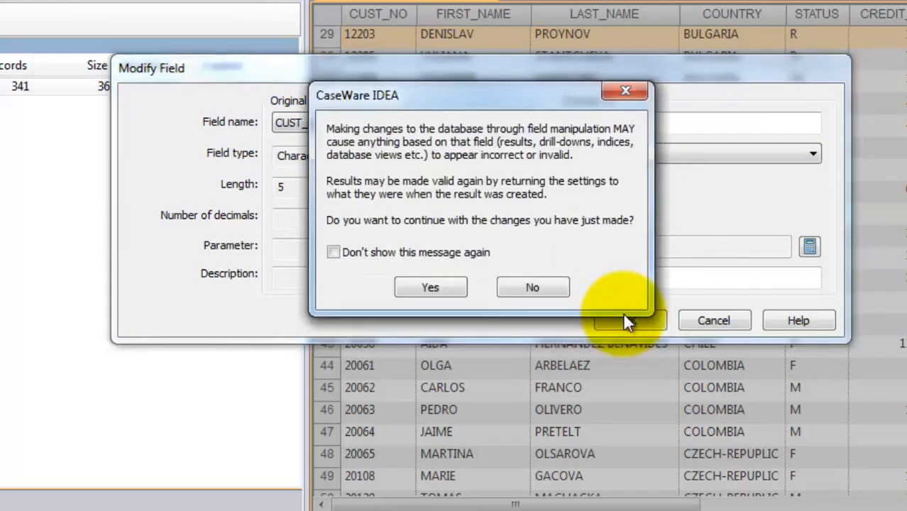
click(411, 287)
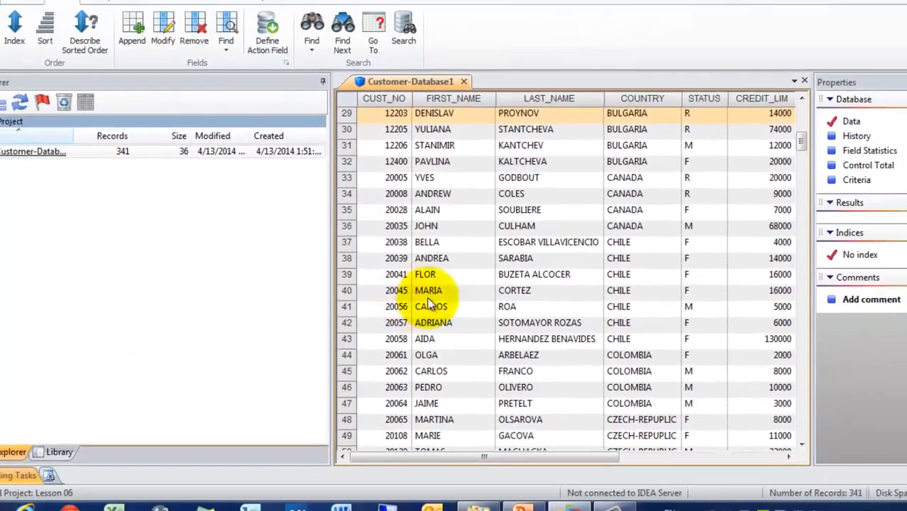
Step: Scroll the grid to check the converted CUST_NO values, selecting 10102 in row 8
click(685, 455)
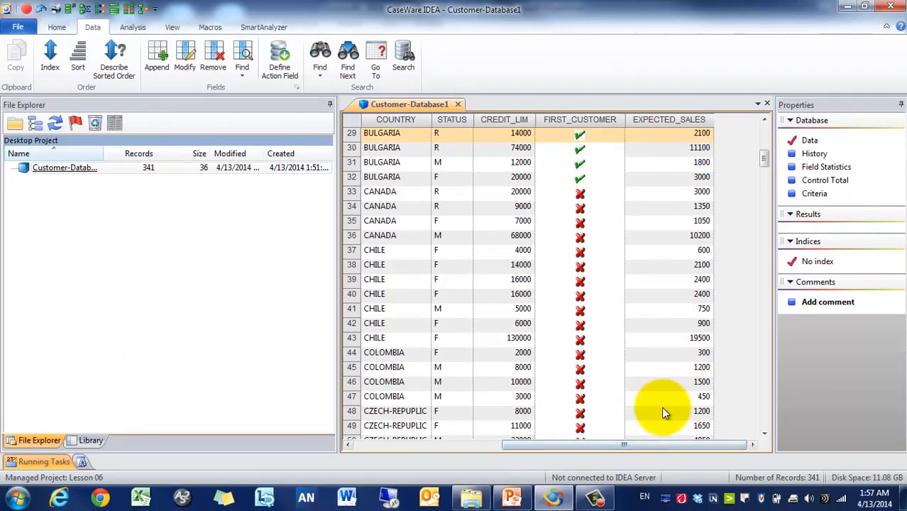
click(427, 447)
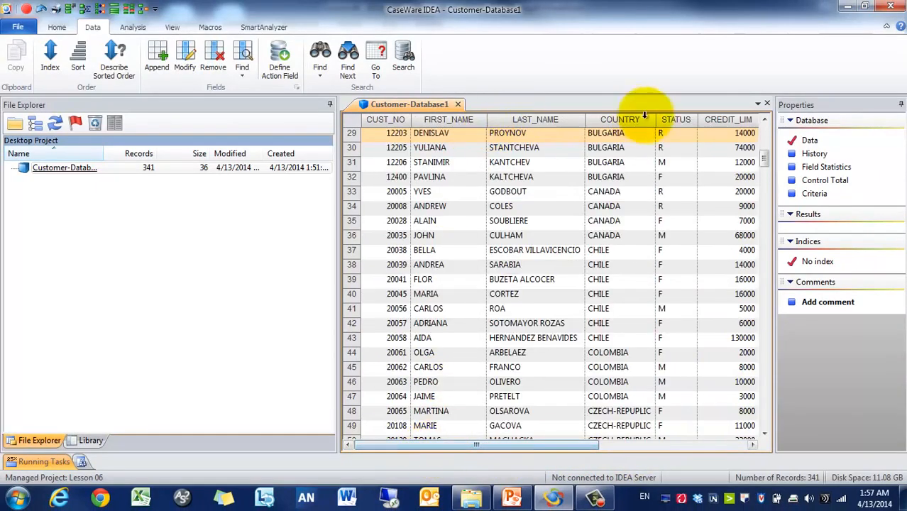
click(764, 143)
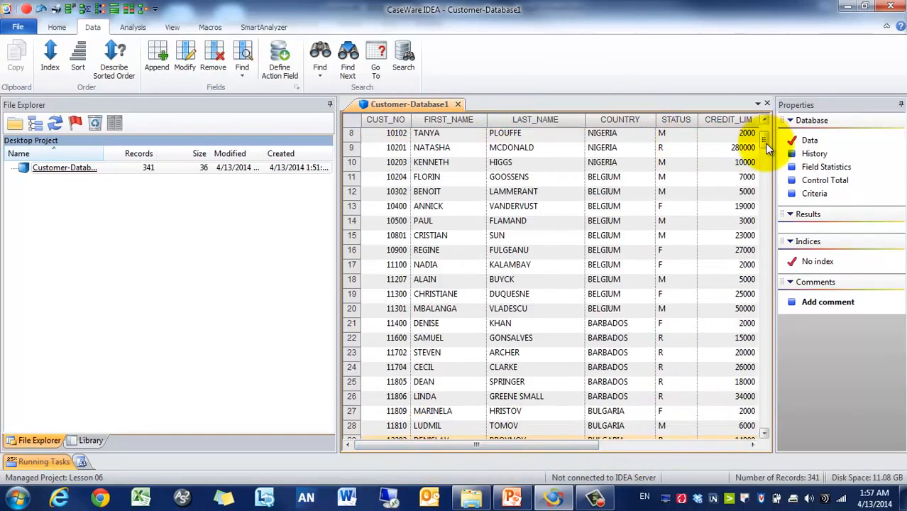
click(632, 446)
click(364, 447)
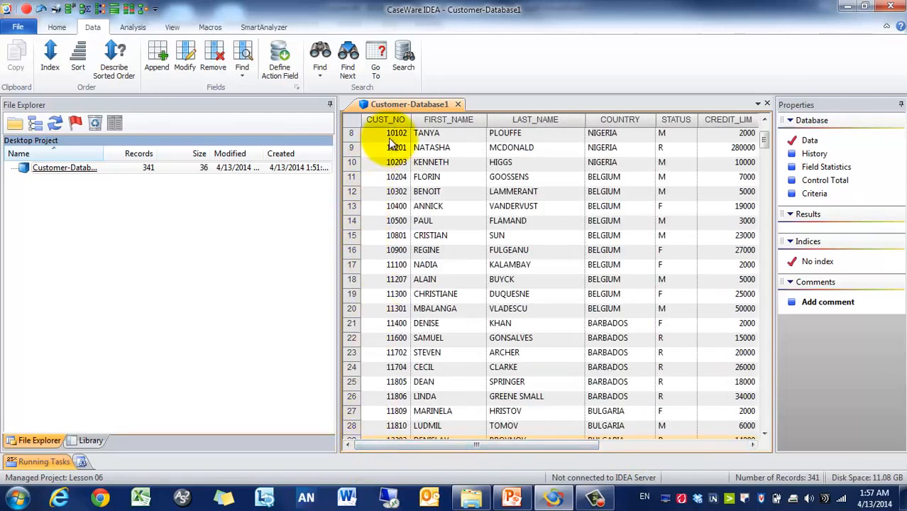
click(389, 137)
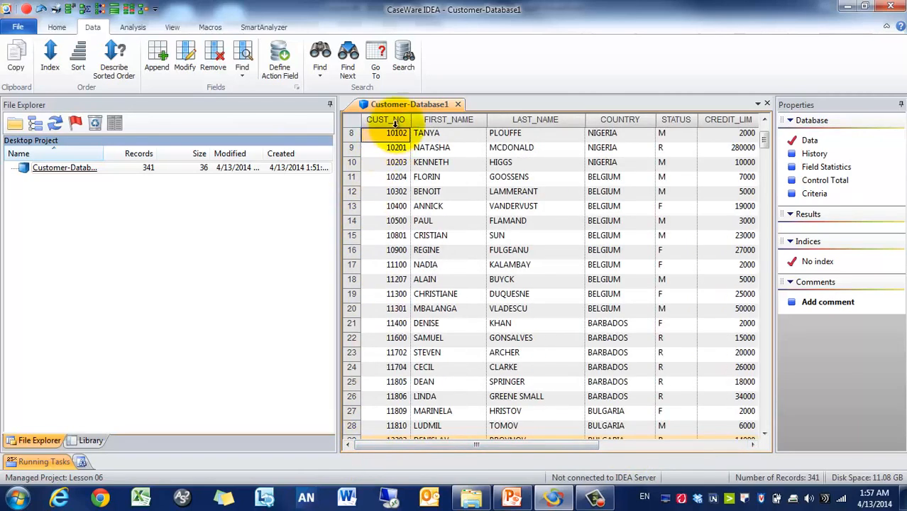
Step: Create field statistics for all fields, scroll through them, and go back to the records
click(826, 167)
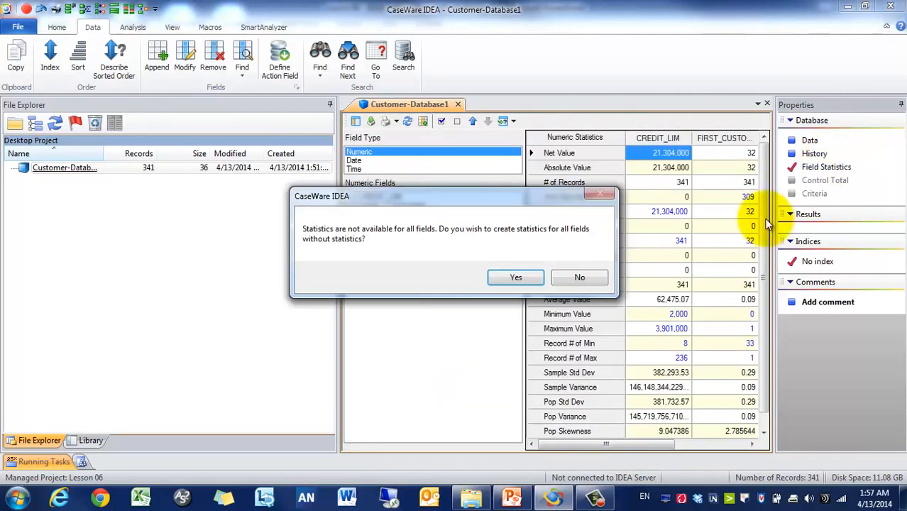
click(513, 280)
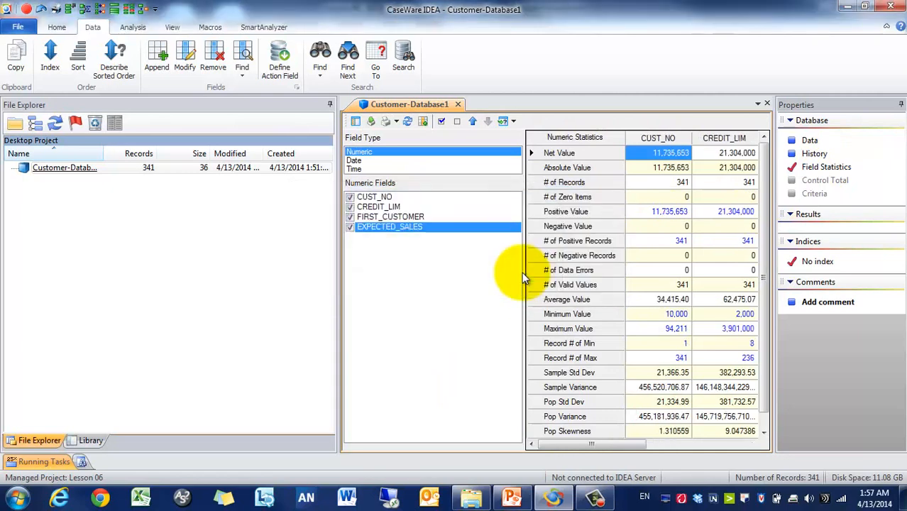
click(719, 445)
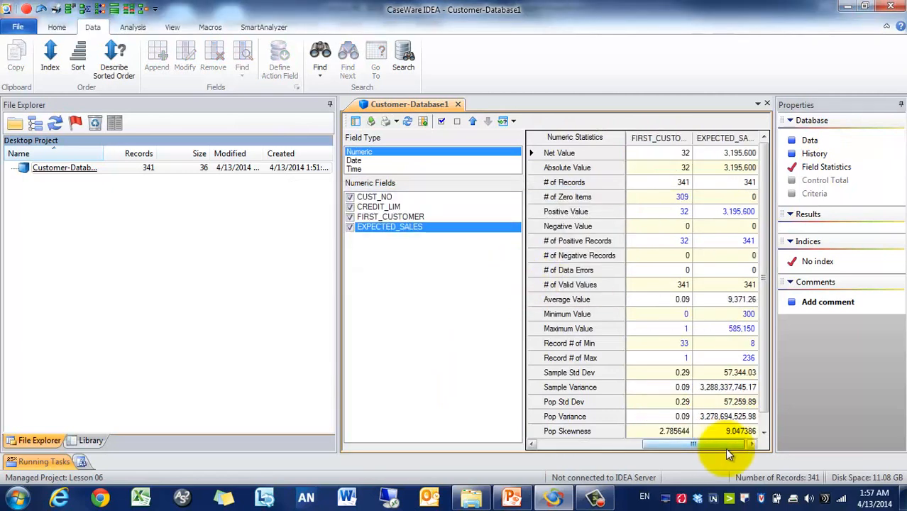
drag(730, 448, 622, 449)
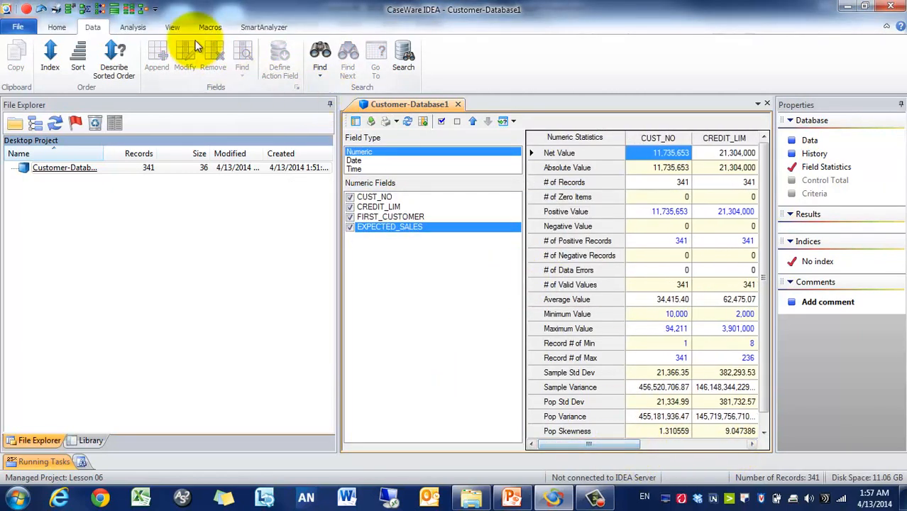
click(811, 142)
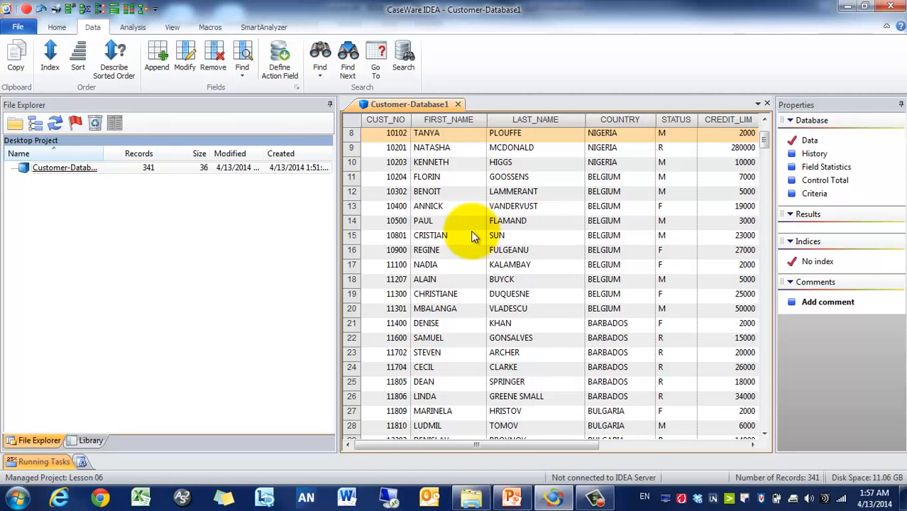
click(213, 55)
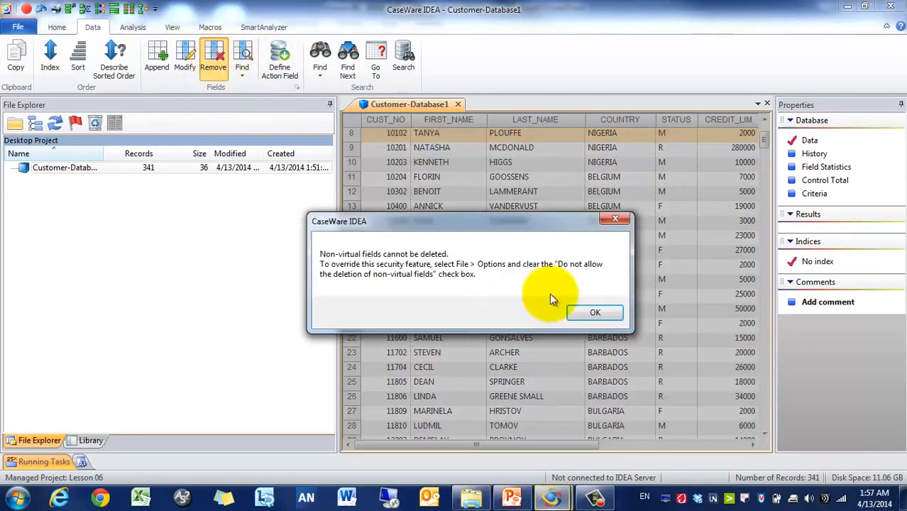
click(589, 312)
click(213, 55)
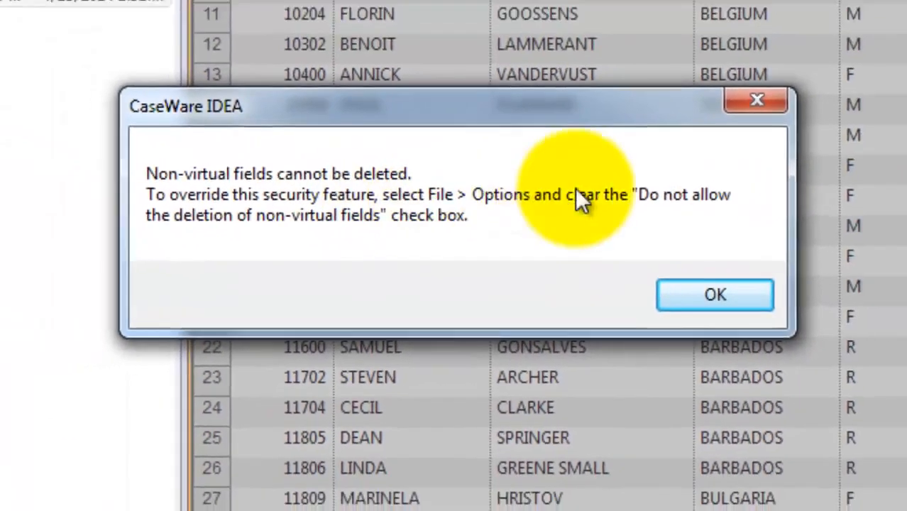
click(757, 100)
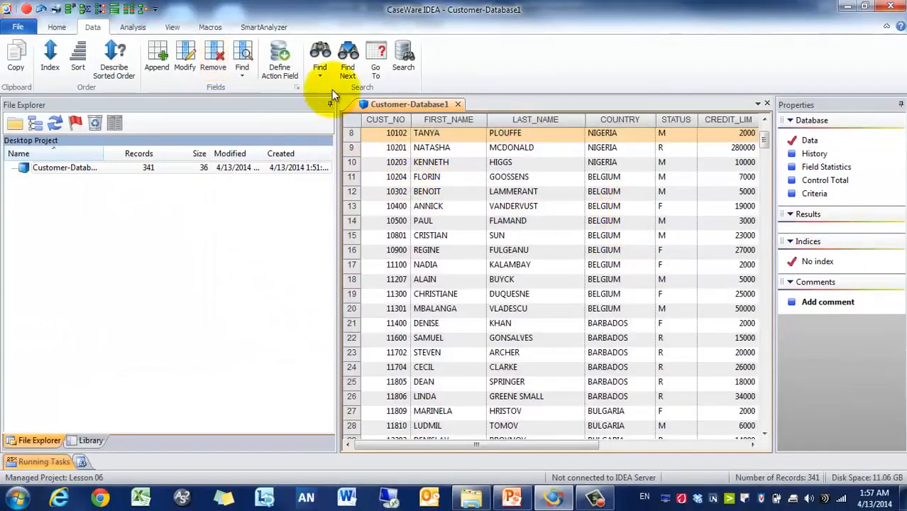
Step: Append a Virtual Character field named DENMARK_CUSTOMER and bring up its Equation Editor
click(167, 54)
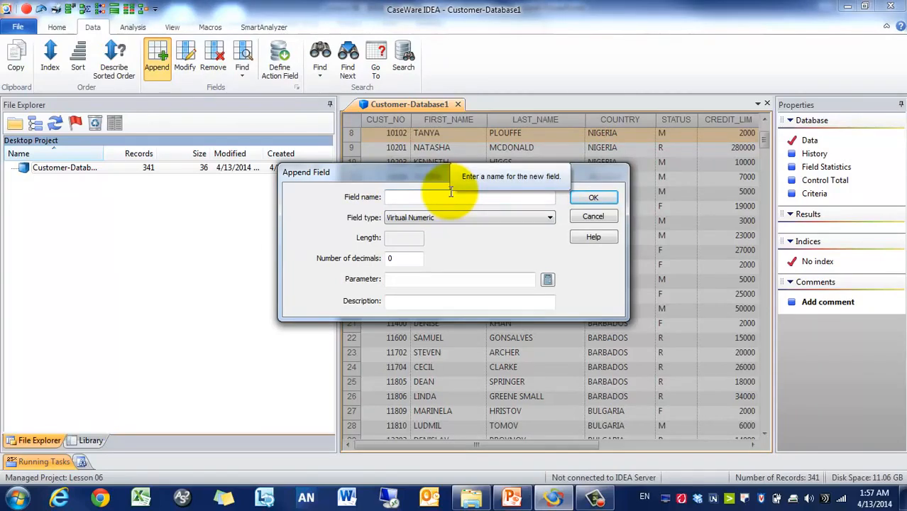
text(F)
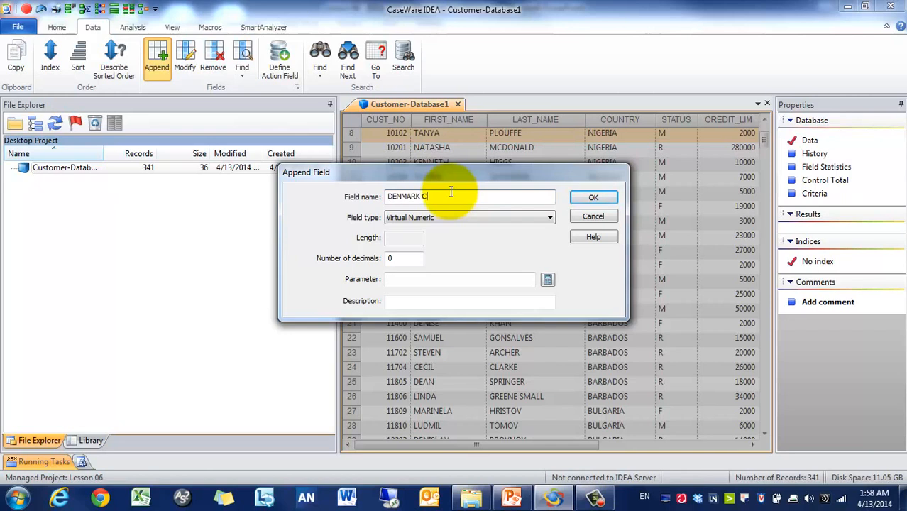
text(USTOMER)
click(526, 217)
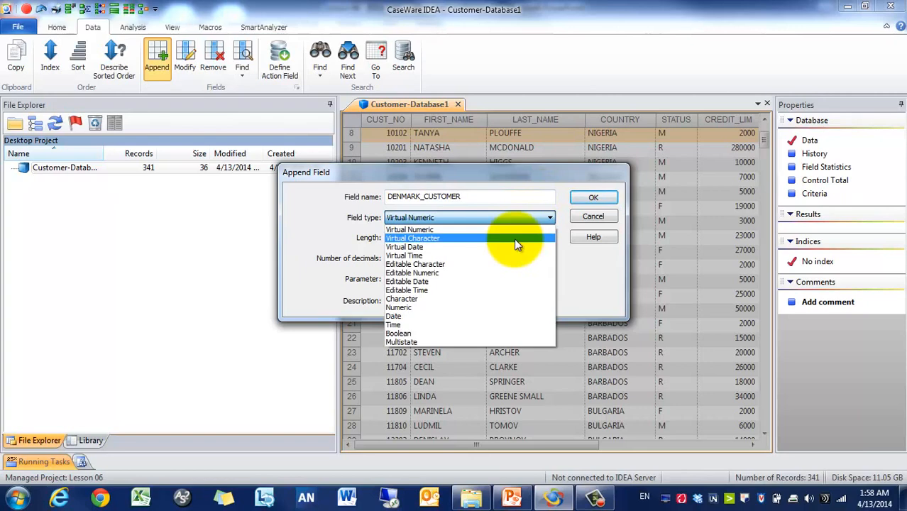
click(513, 238)
click(546, 273)
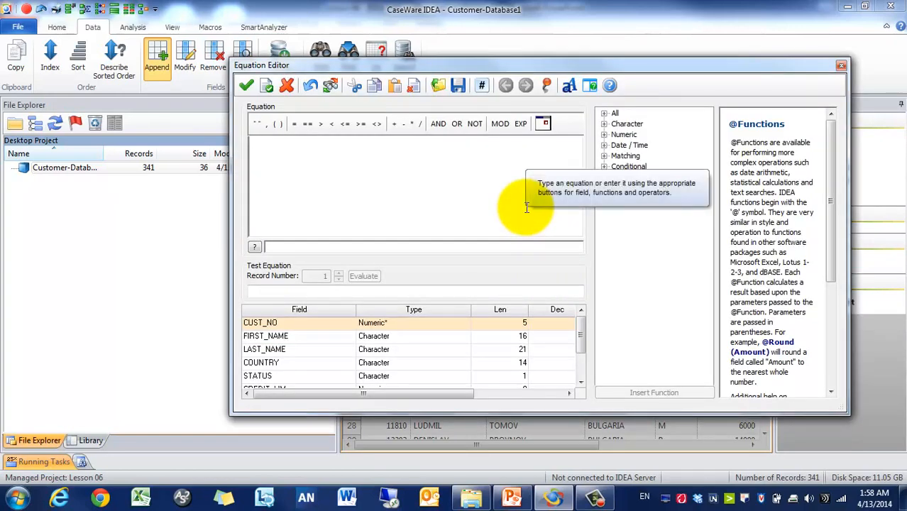
click(604, 166)
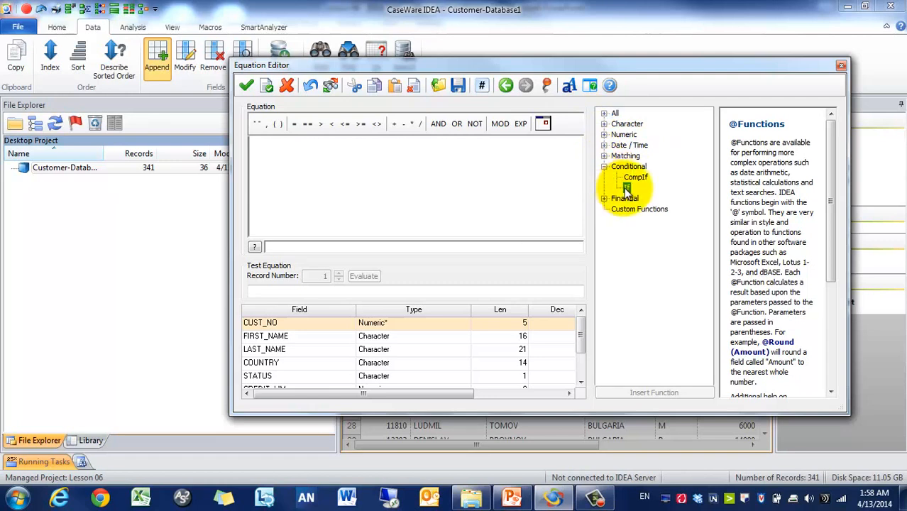
double_click(627, 187)
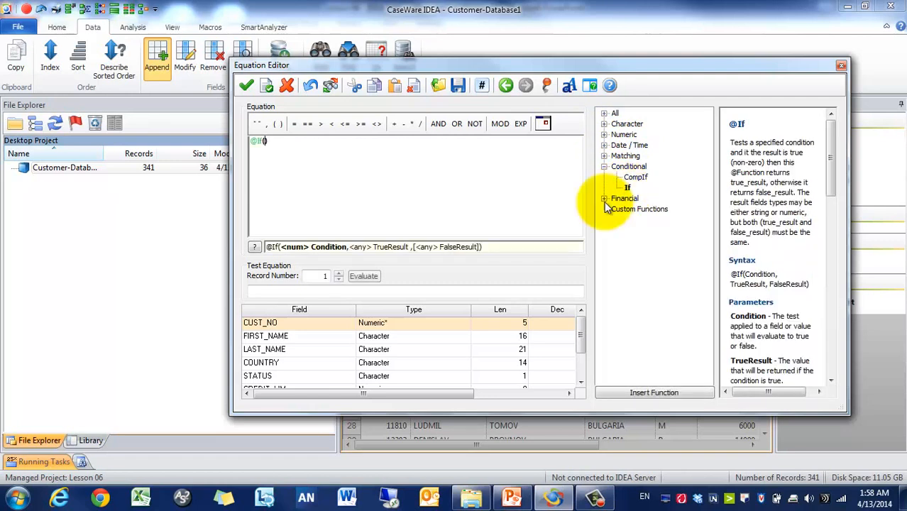
click(345, 355)
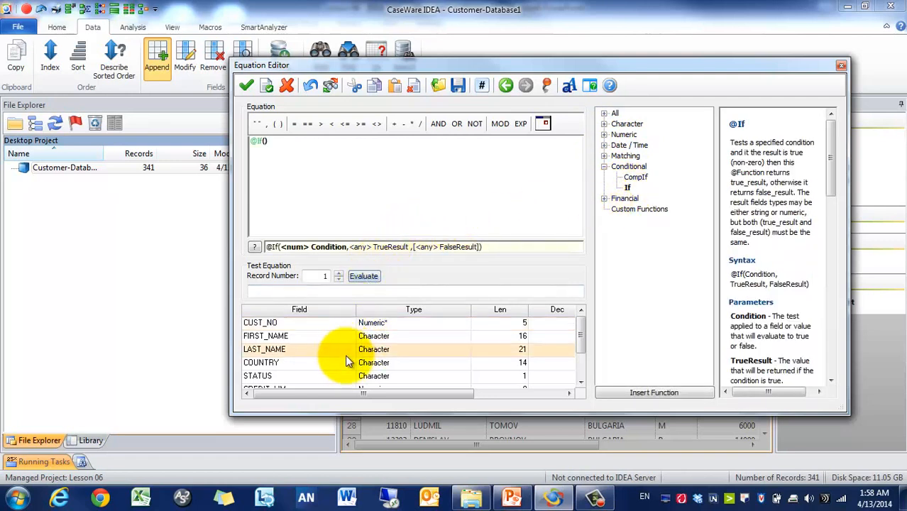
double_click(345, 362)
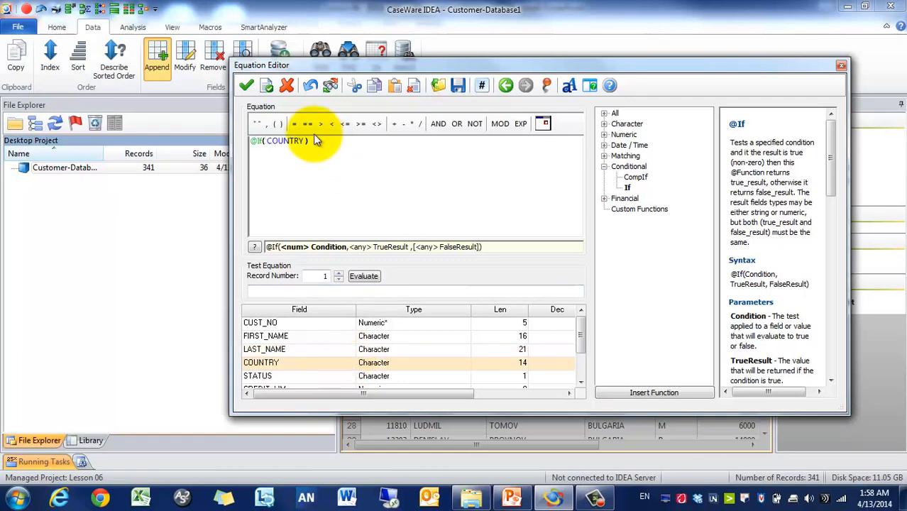
text(== )
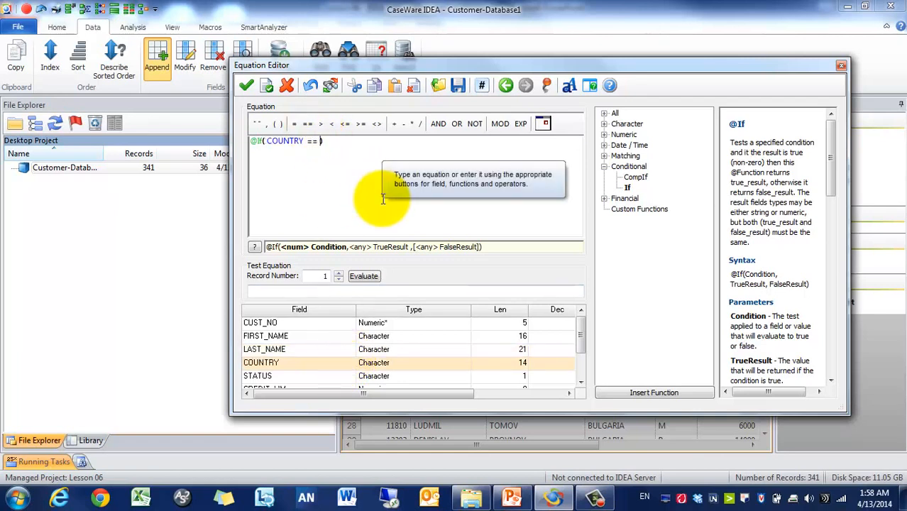
text("de)
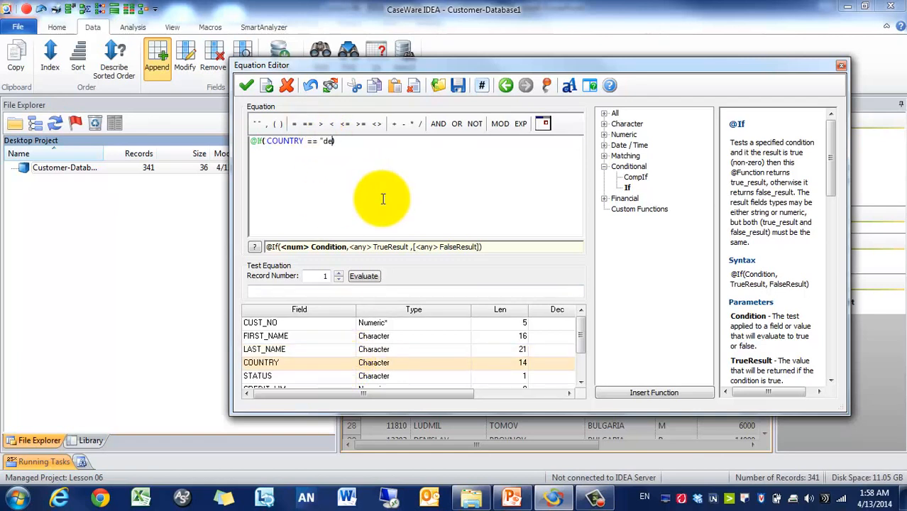
text(ne)
key(BackSpace)
key(BackSpace)
text(enmark","YES)
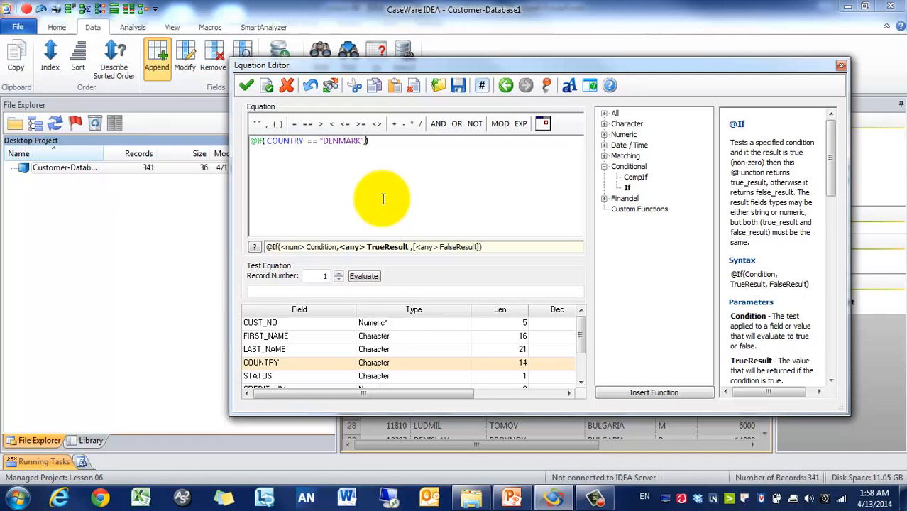
text(","NO")
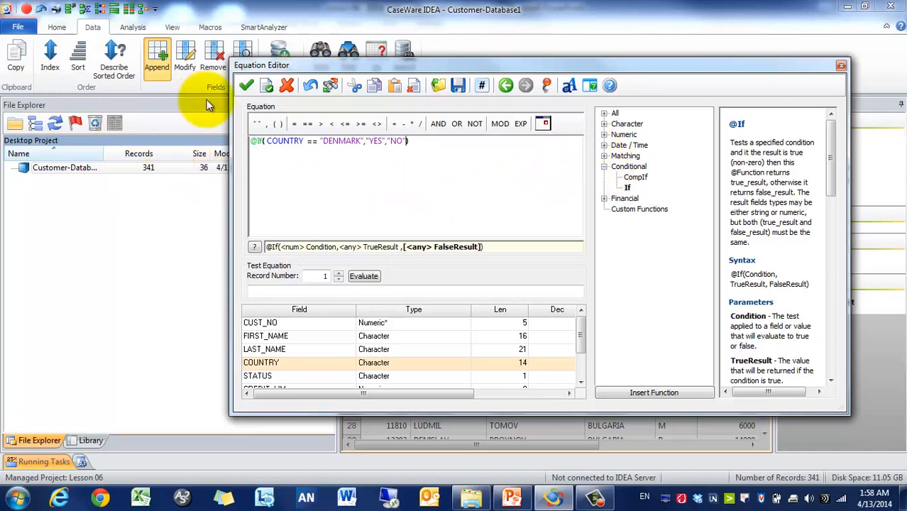
Step: Validate the equation and create DENMARK_CUSTOMER as a character field with length 3
click(245, 86)
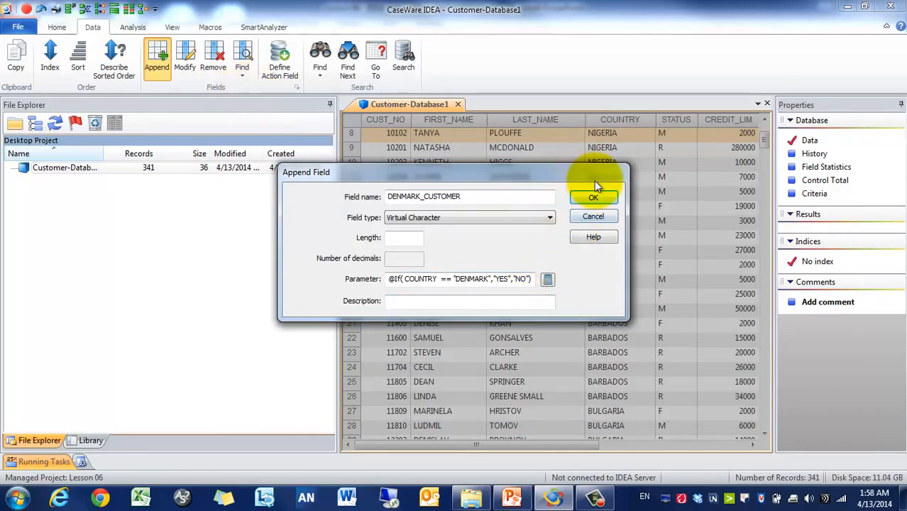
click(596, 202)
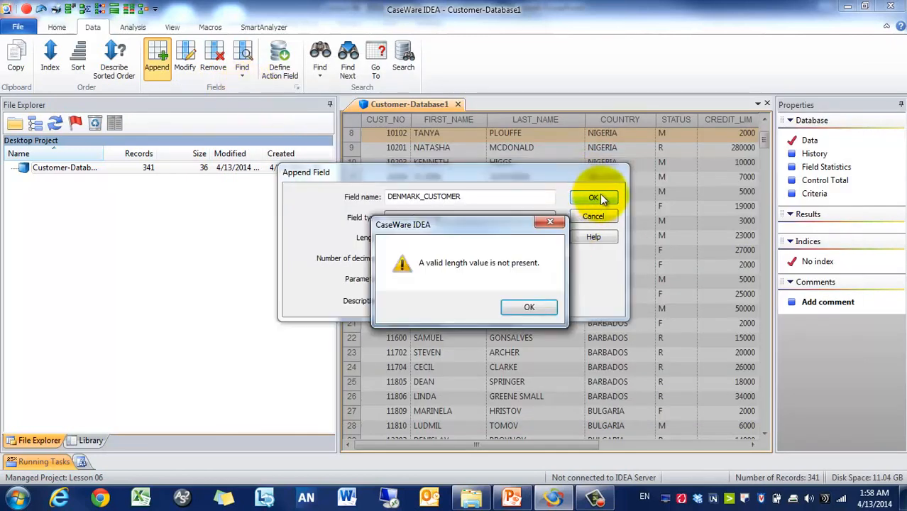
click(522, 306)
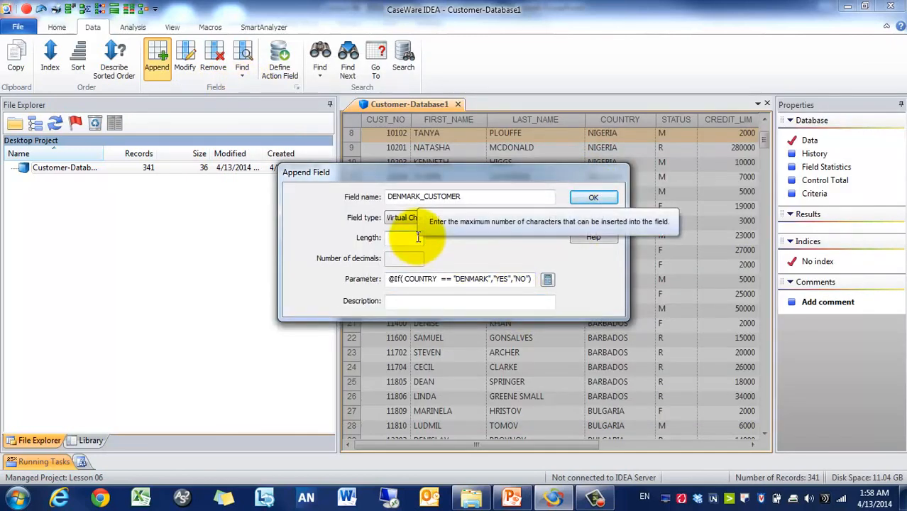
text(3)
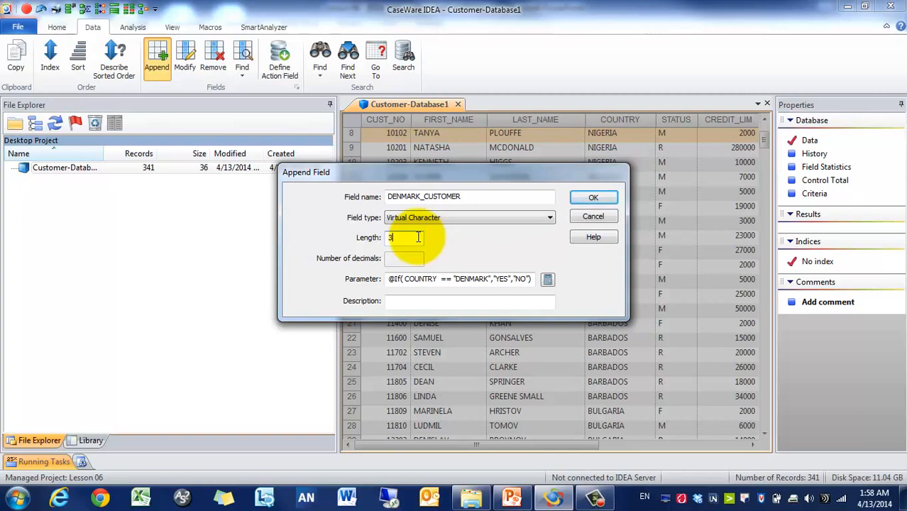
click(595, 198)
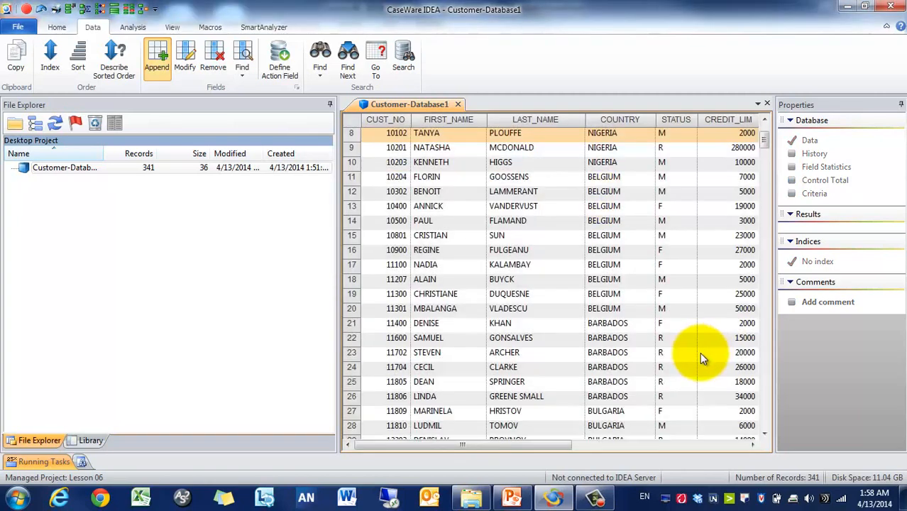
Step: Index the records on DENMARK_CUSTOMER in descending order so YES rows come first
click(727, 445)
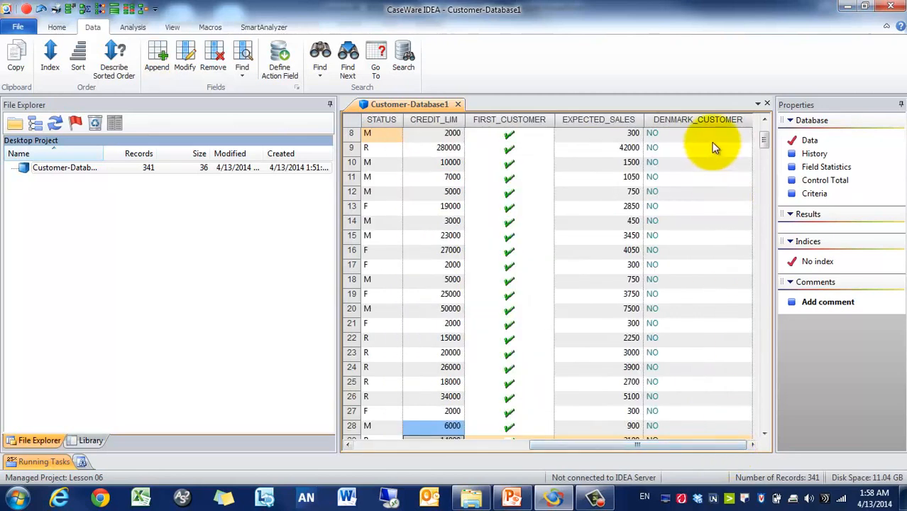
click(715, 117)
double_click(714, 118)
double_click(714, 118)
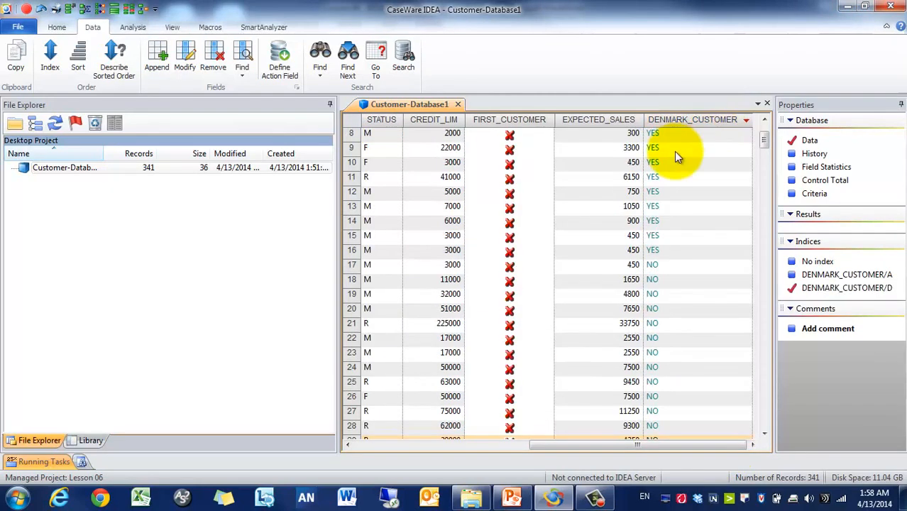
Step: Review the Danish YES rows, checking the last one at row 16 against its COUNTRY
click(673, 149)
click(537, 442)
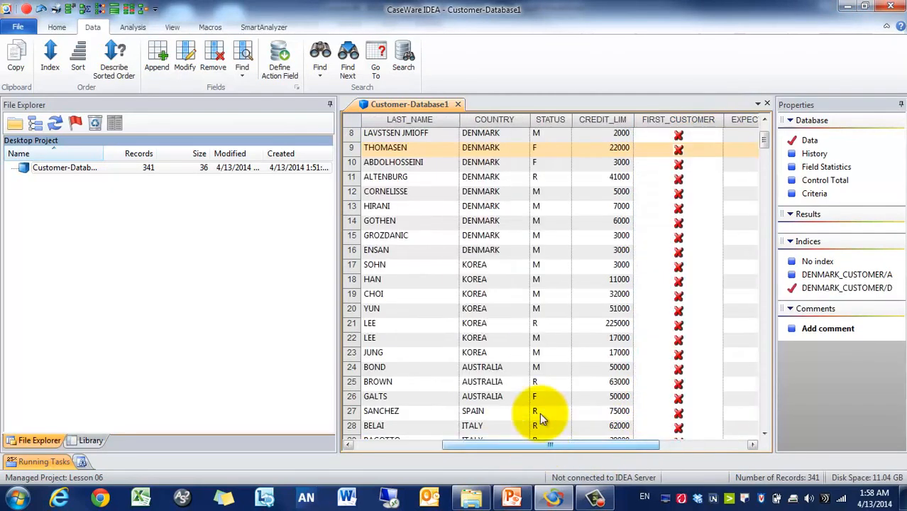
click(483, 250)
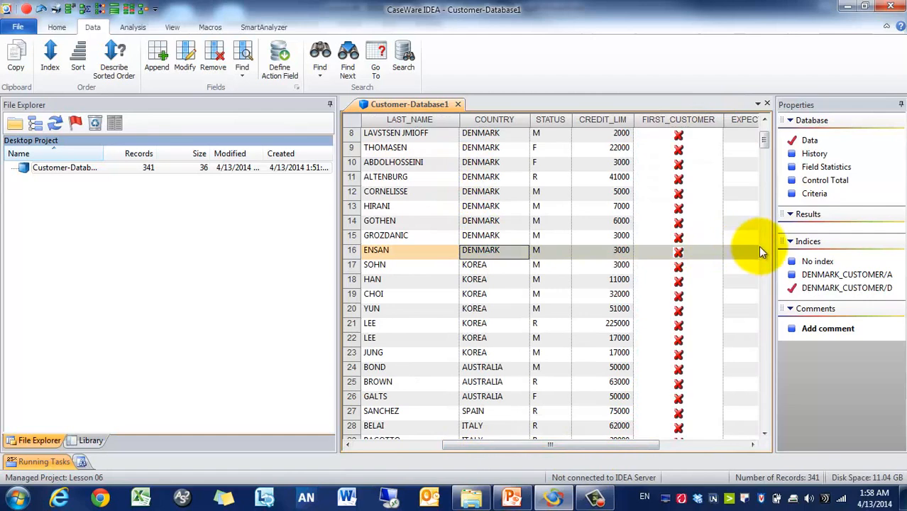
click(716, 434)
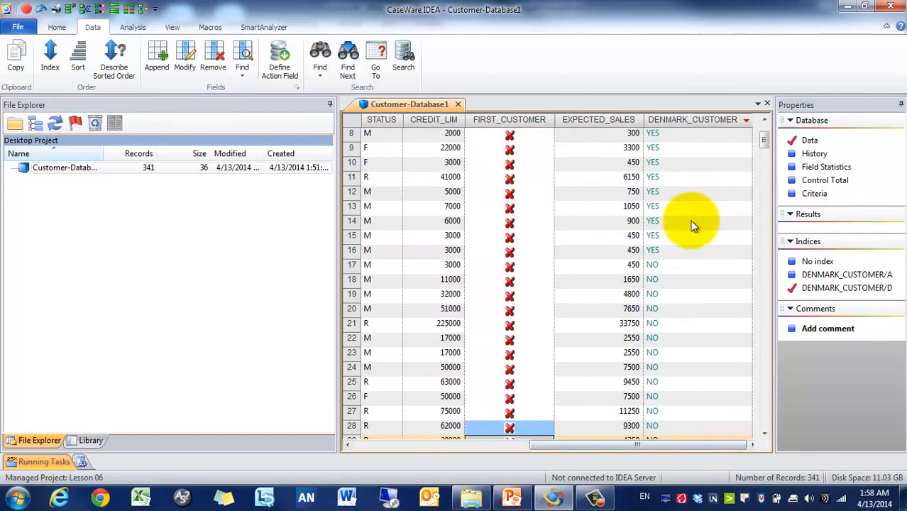
drag(681, 246, 673, 163)
click(682, 147)
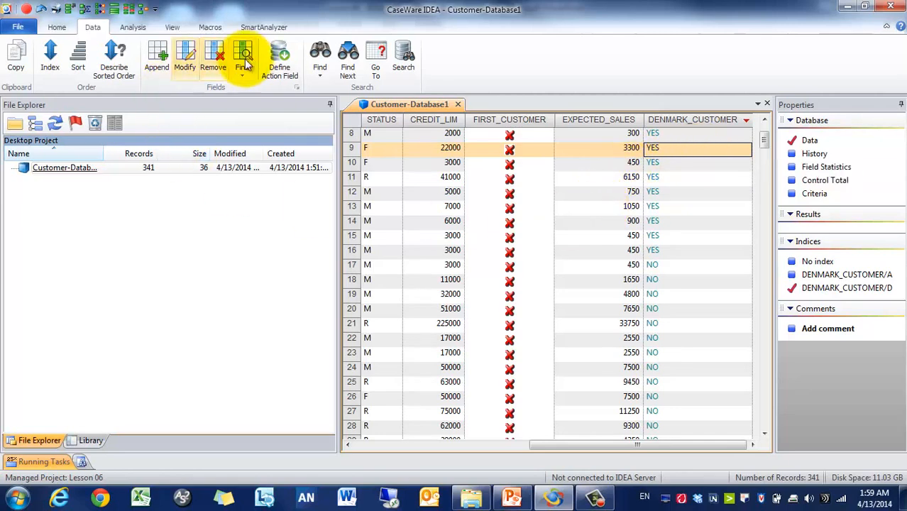
Step: Remove the DENMARK_CUSTOMER field with Data > Remove and confirm the permanent deletion
click(213, 56)
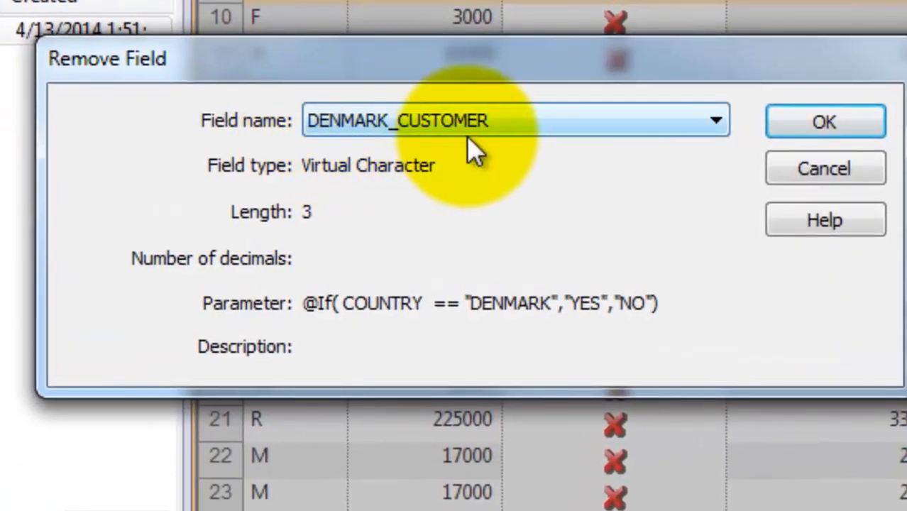
click(467, 136)
click(474, 147)
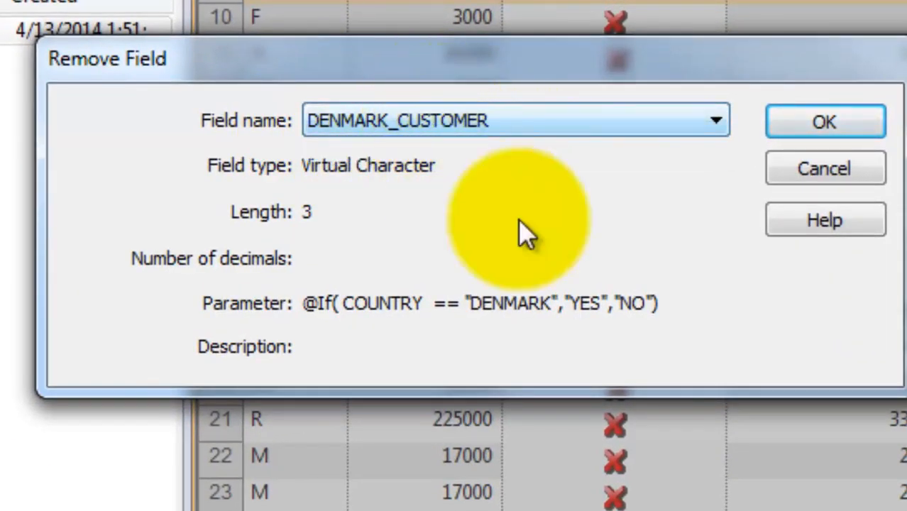
click(855, 128)
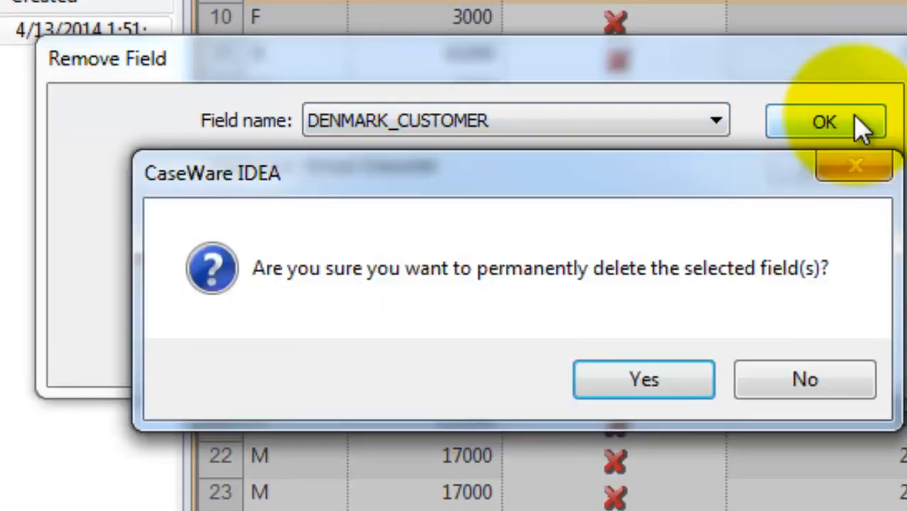
click(616, 376)
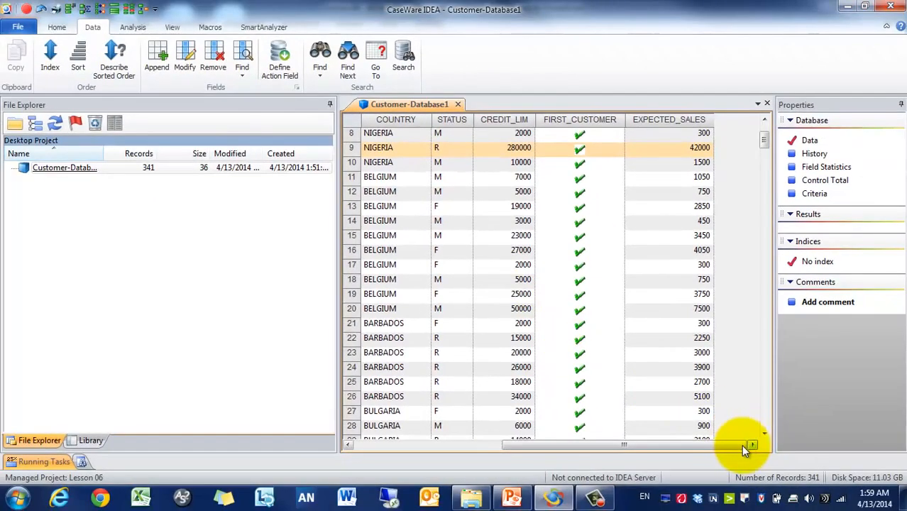
drag(741, 445, 588, 446)
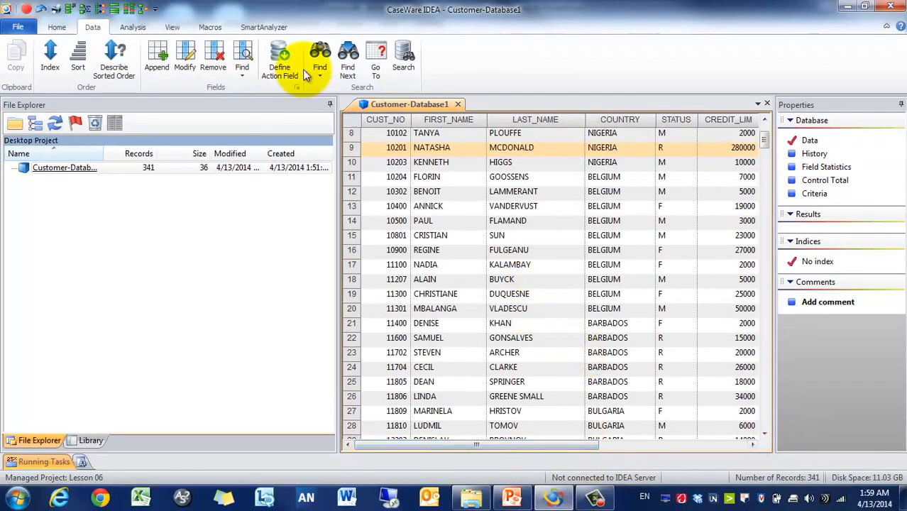
click(245, 79)
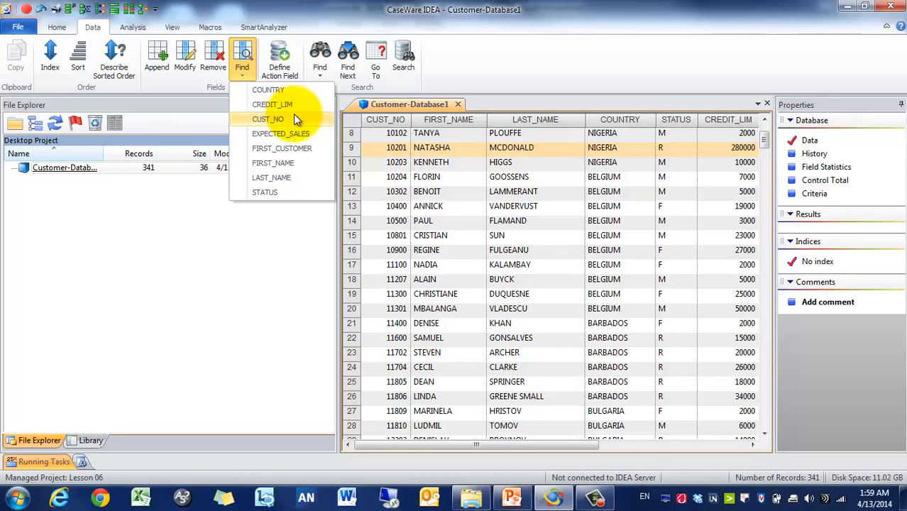
click(299, 134)
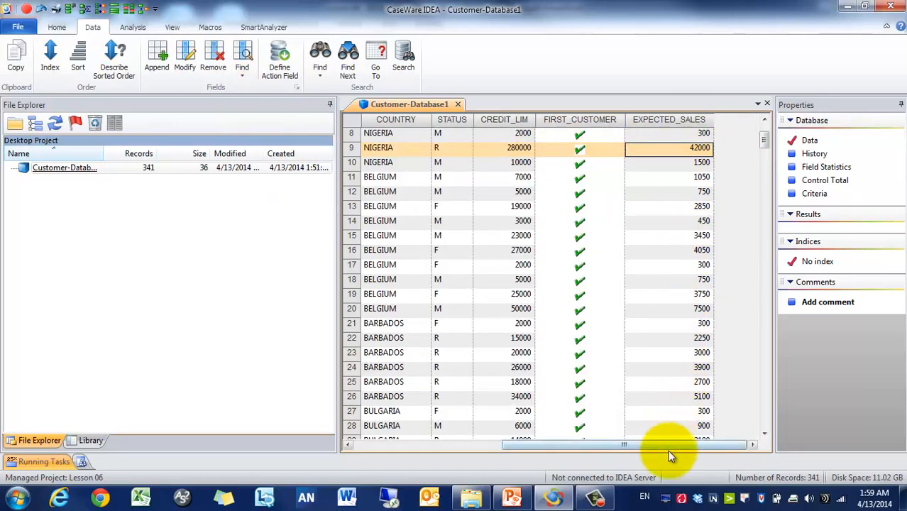
drag(667, 446, 547, 447)
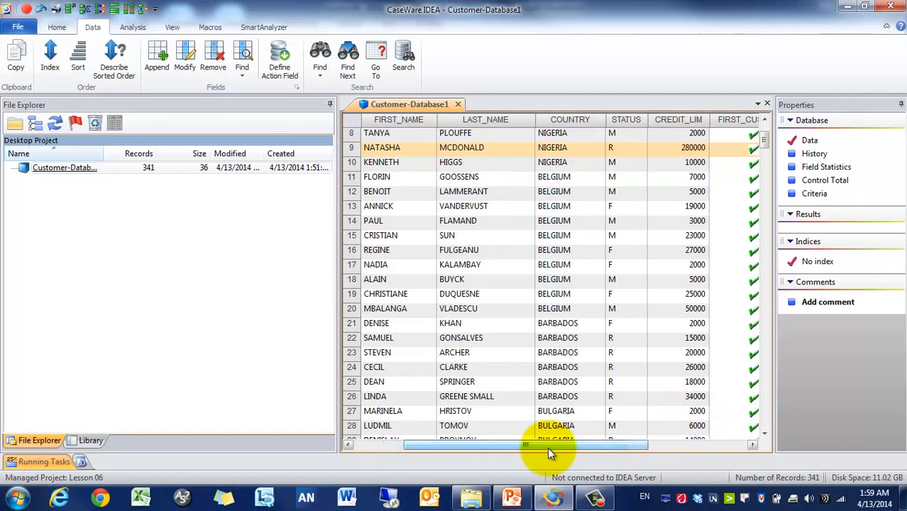